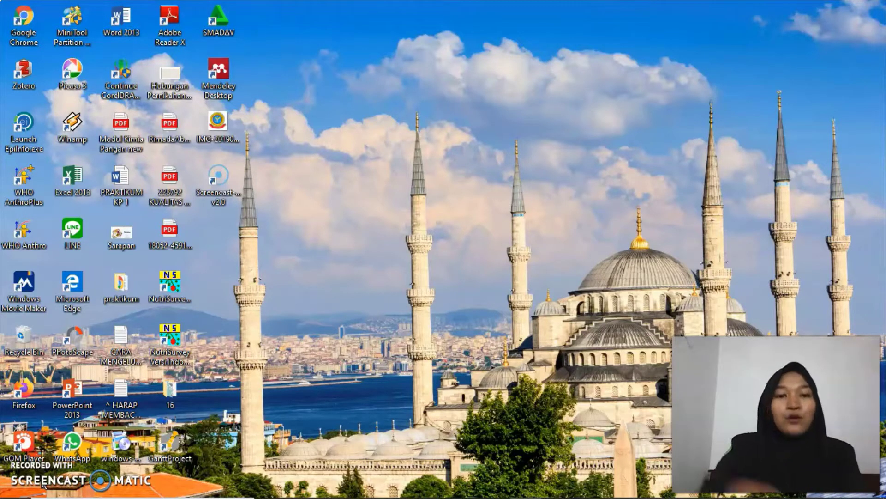
# Launch NutriSurvey versi Indonesia from its desktop shortcut
pyautogui.click(184, 350)
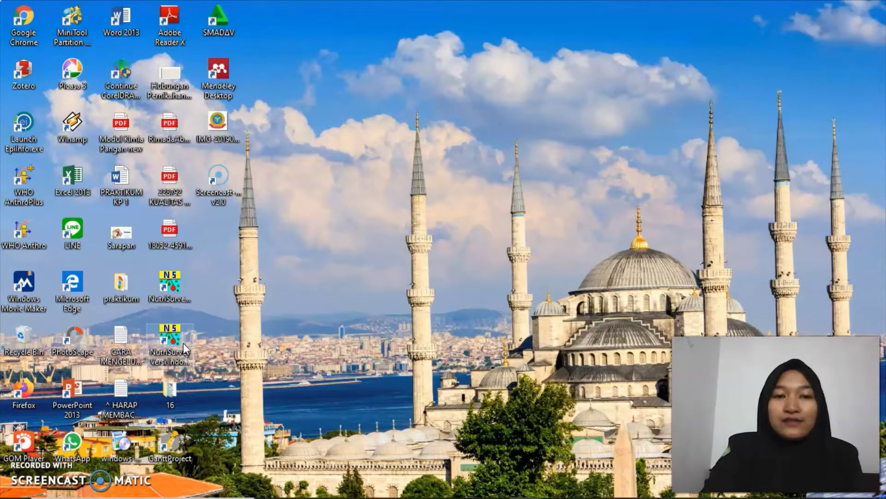
pyautogui.doubleClick(173, 347)
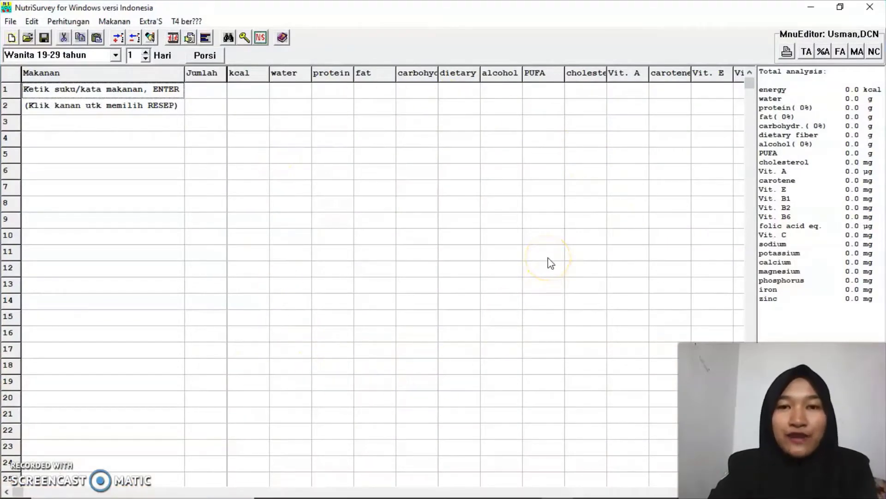
# Shrink NutriSurvey to a tall window on the right of the screen and bring the Word case document forward
pyautogui.click(840, 7)
pyautogui.moveTo(548, 93); pyautogui.dragTo(622, 24)
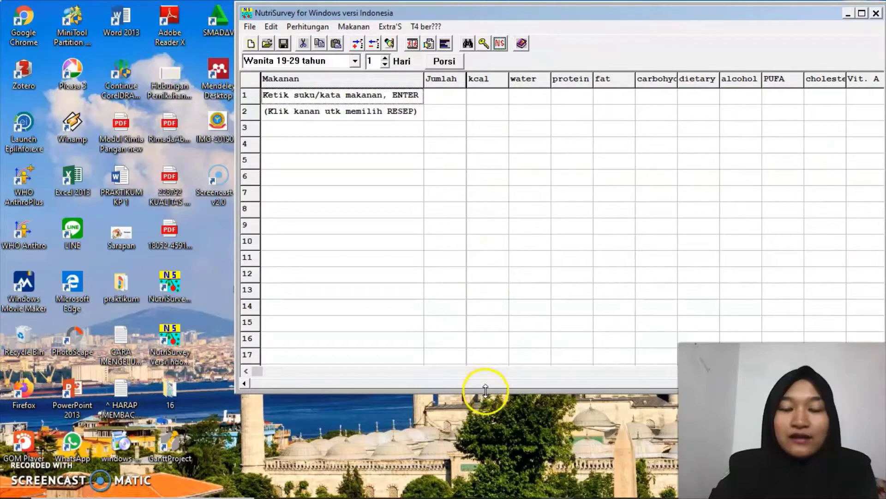
pyautogui.moveTo(486, 390); pyautogui.dragTo(485, 493)
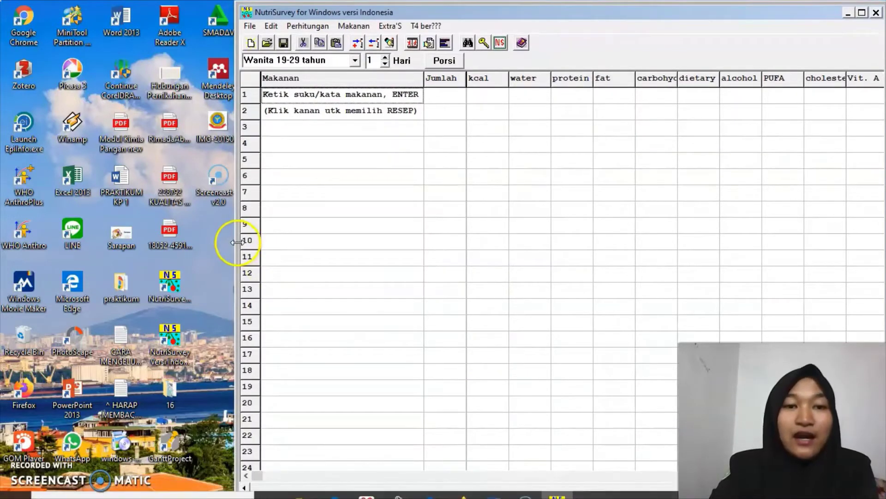
pyautogui.moveTo(237, 242); pyautogui.dragTo(282, 243)
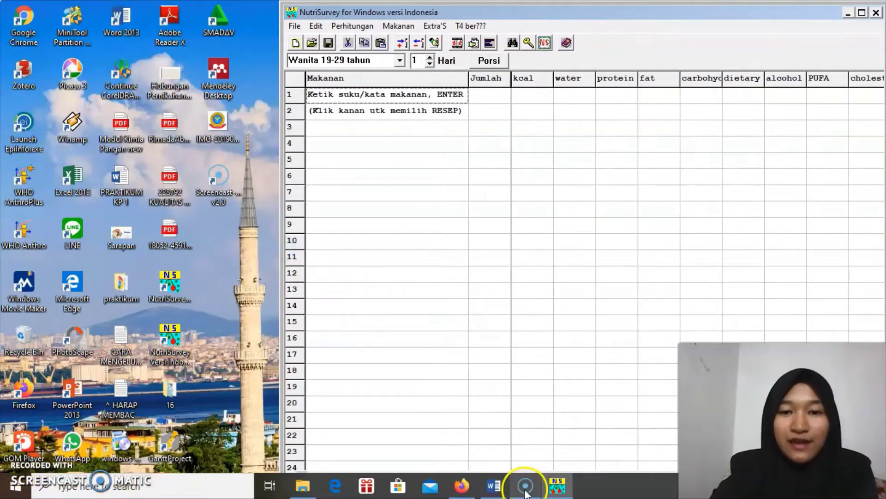
pyautogui.moveTo(498, 489)
pyautogui.click(487, 443)
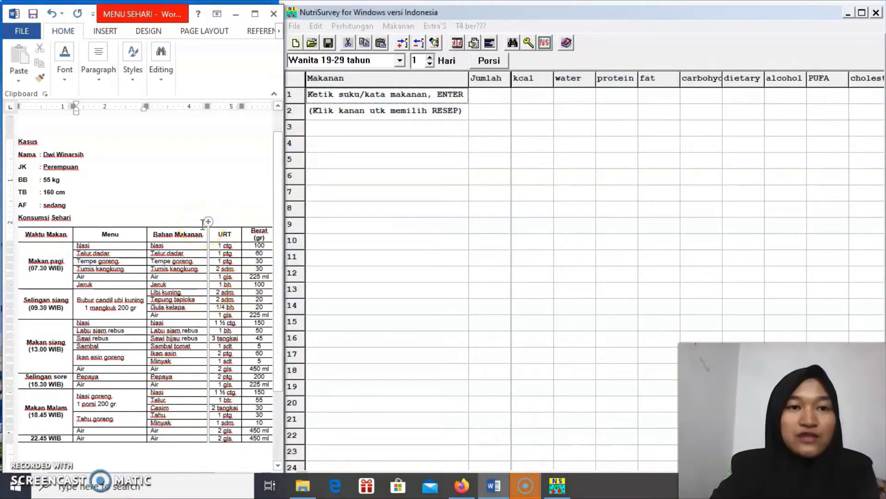
# Select row 1's Makanan cell in the NutriSurvey grid beside the Word MENU SEHARI document
pyautogui.click(393, 183)
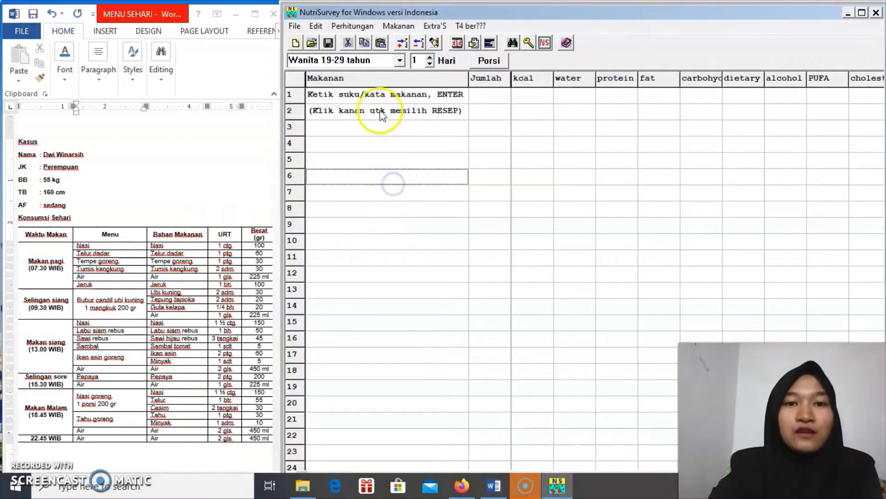
pyautogui.click(378, 96)
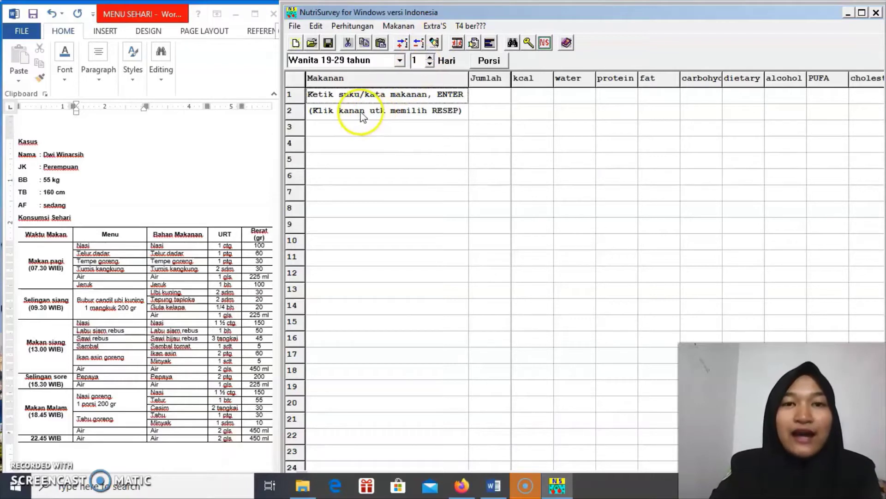
# In Modifikasi isi database DKBM, create food 'air putih' with water 100 and save the database
pyautogui.click(415, 28)
pyautogui.click(396, 28)
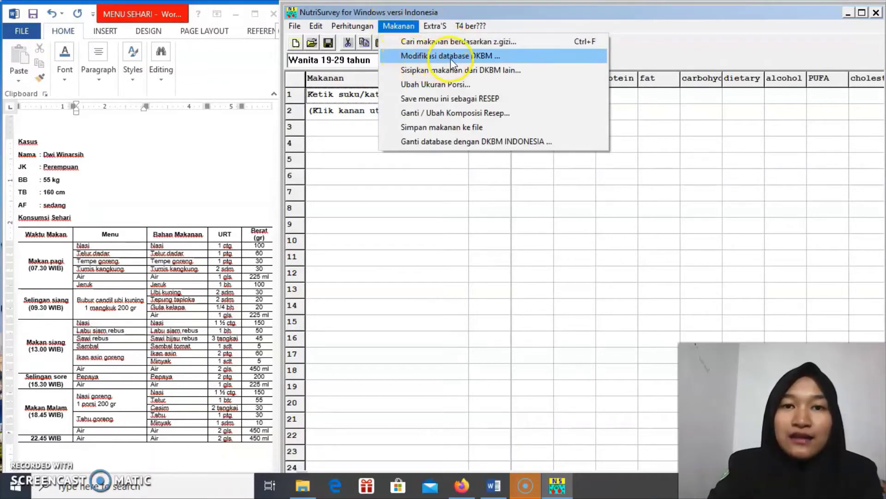
pyautogui.click(492, 56)
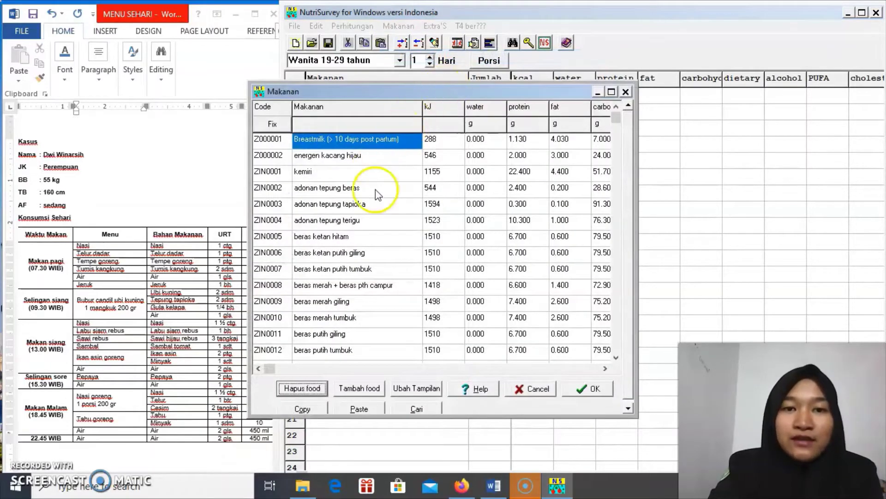
pyautogui.click(356, 390)
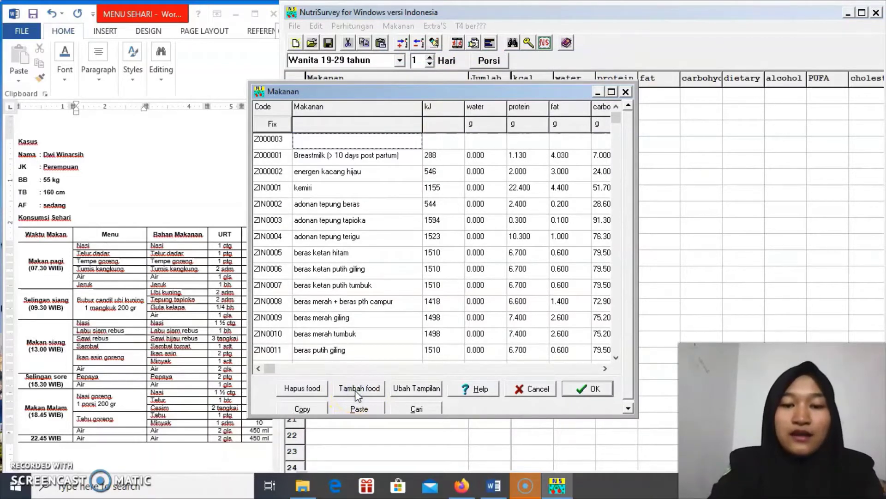
pyautogui.write('air put')
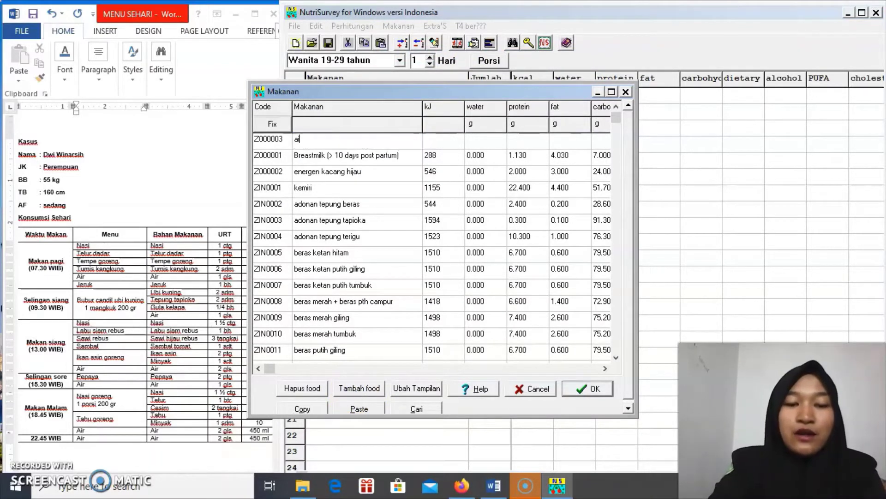
pyautogui.write('ih')
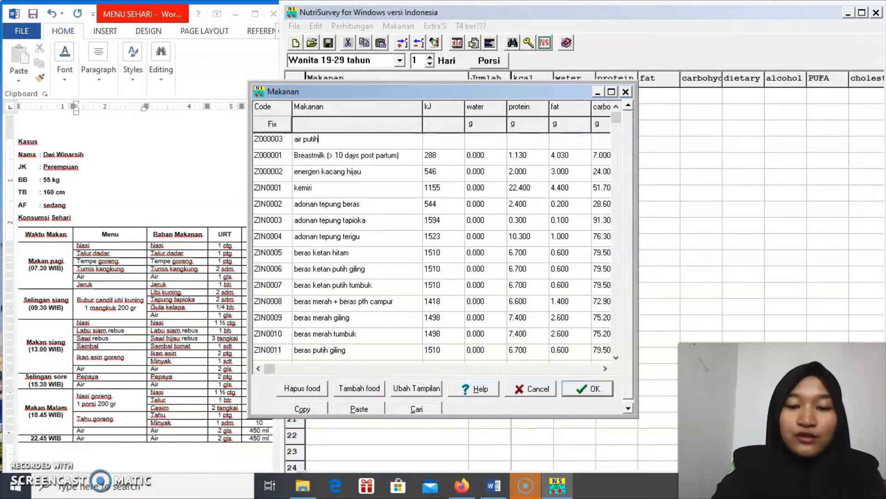
pyautogui.click(494, 139)
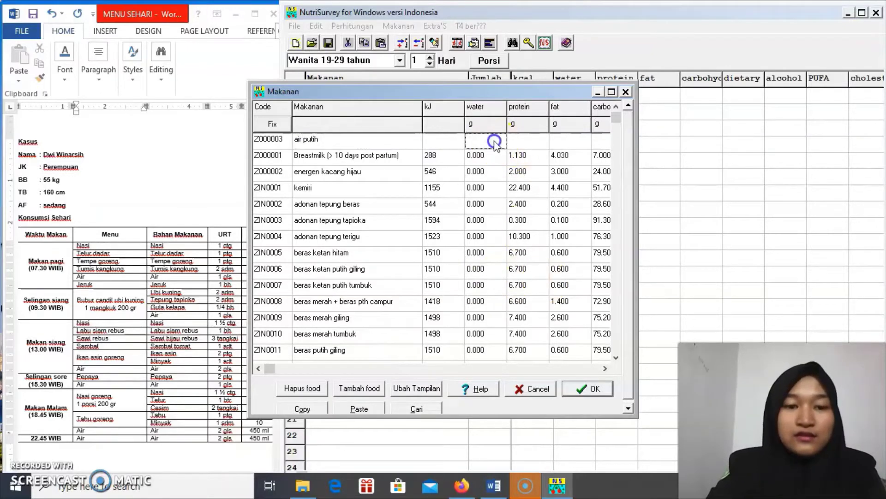
pyautogui.write('100')
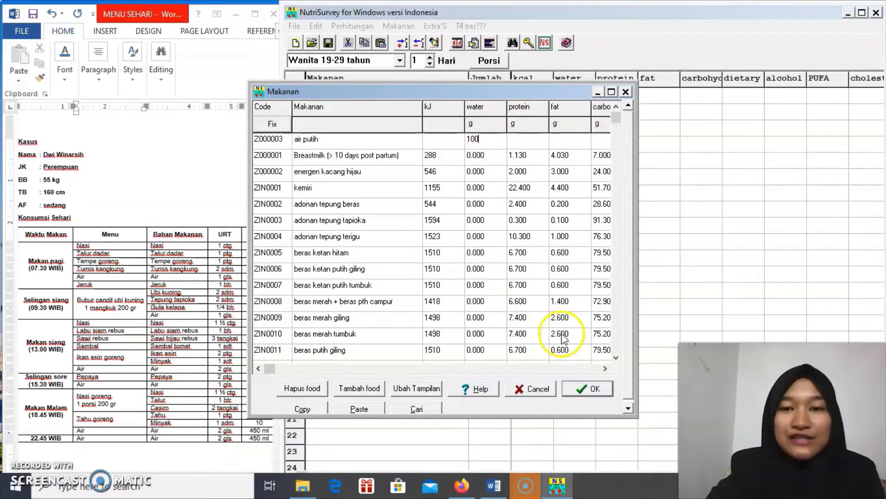
pyautogui.click(592, 388)
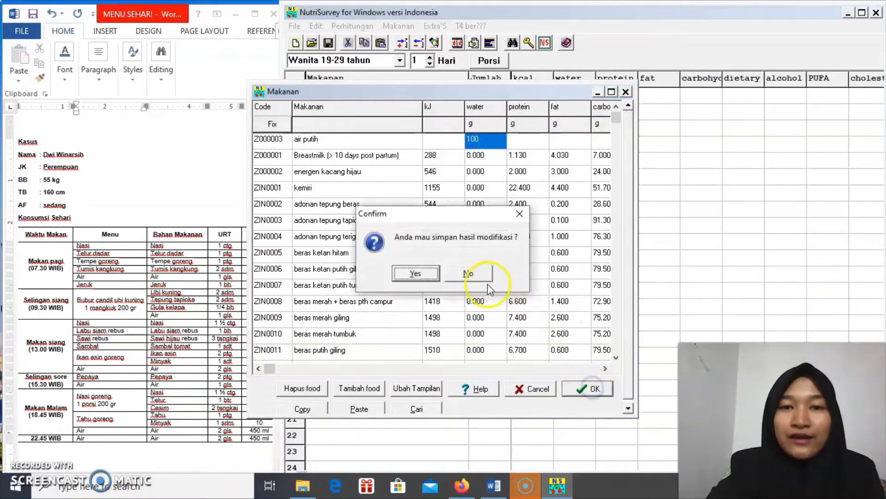
pyautogui.click(425, 275)
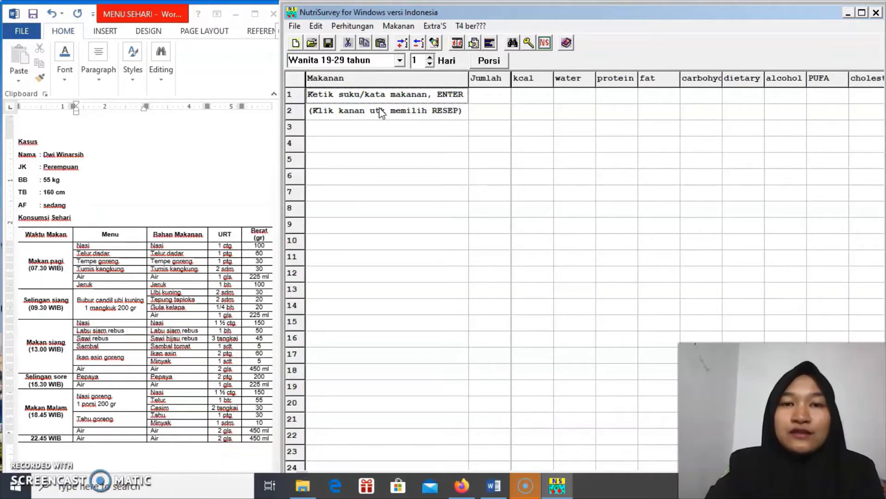
# Enter the title 'Resep bubur candil' in row 1
pyautogui.click(398, 95)
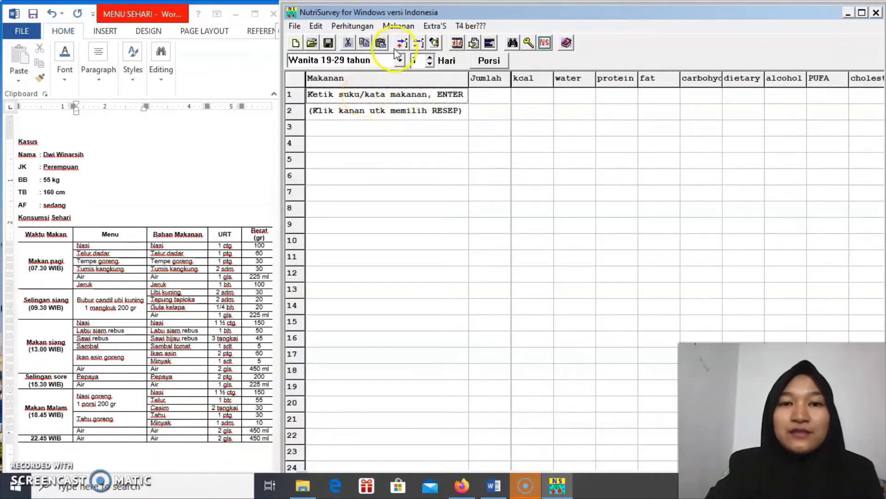
pyautogui.click(350, 97)
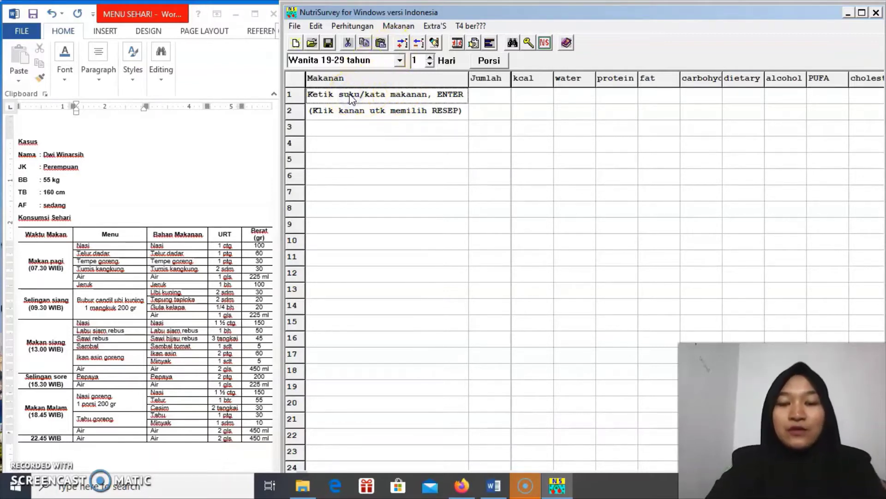
pyautogui.click(350, 97)
pyautogui.write('R')
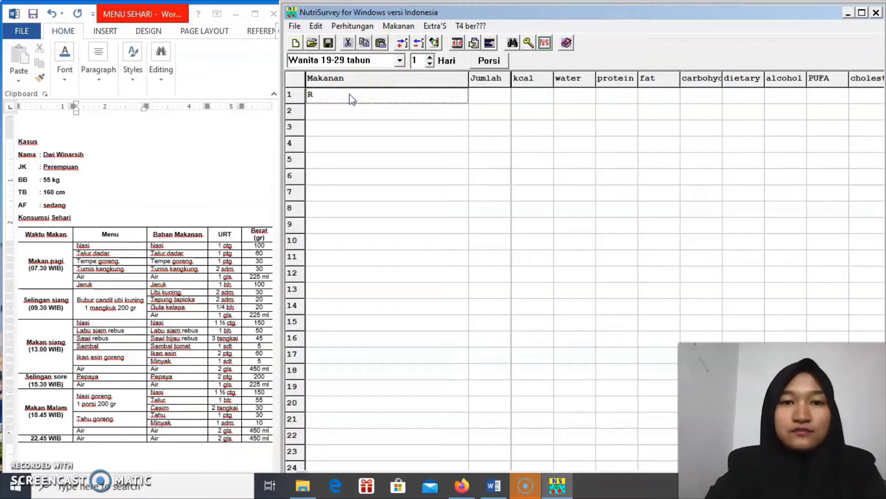
pyautogui.write('esep')
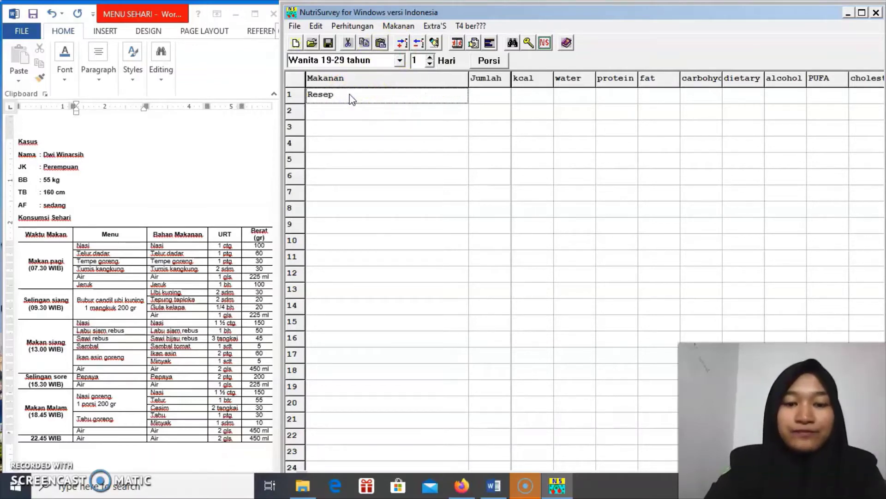
pyautogui.write(' bubur')
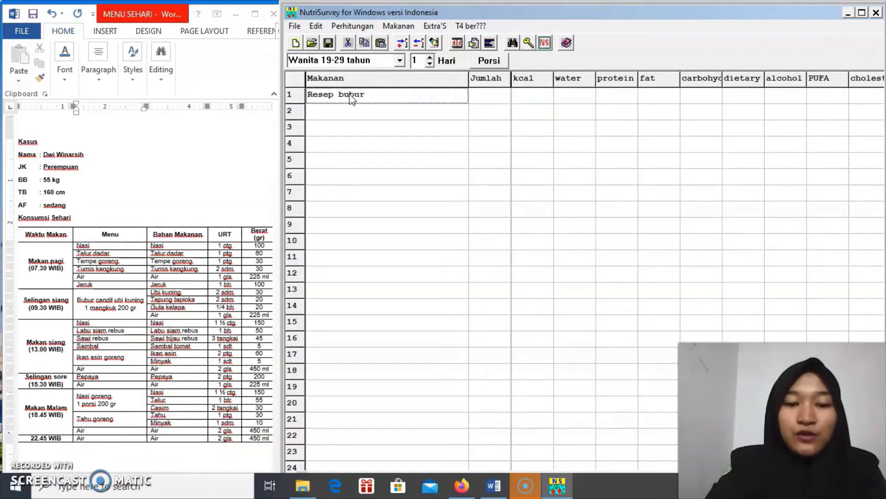
pyautogui.write(' candil')
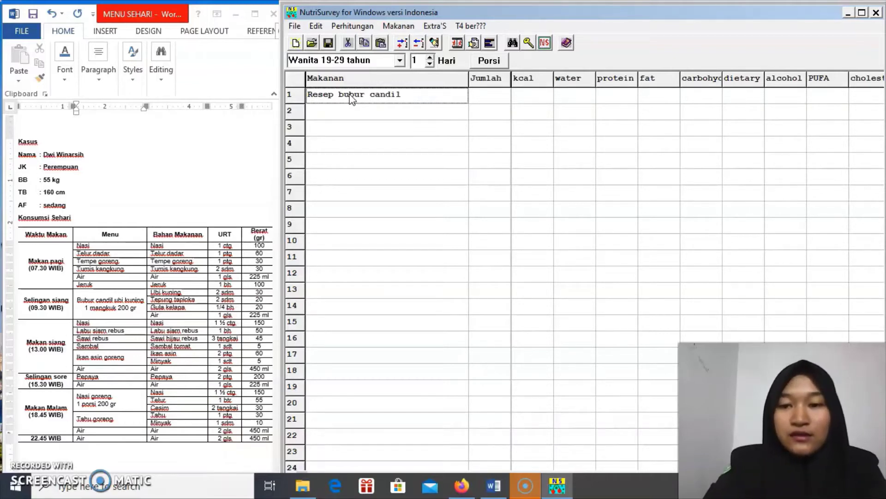
pyautogui.press('Return')
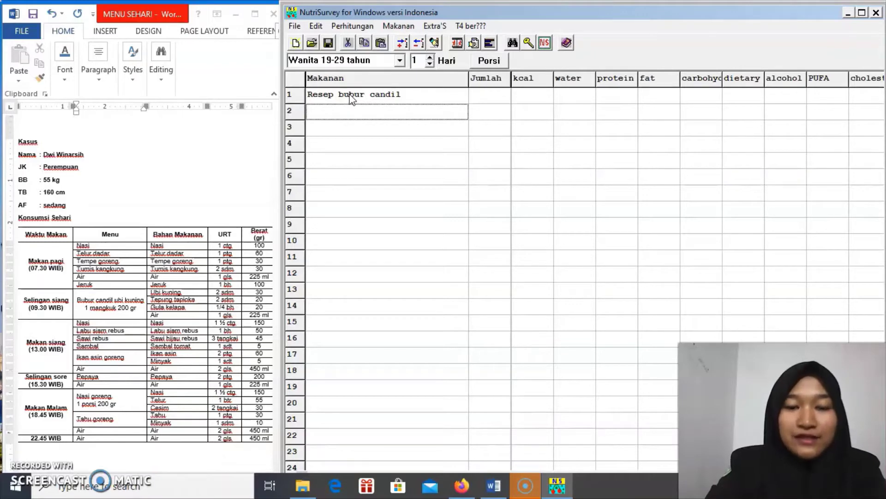
# Add ubi jalar kuning 30 and tepung tapioka 20 as the first ingredients
pyautogui.write('ubi jalar')
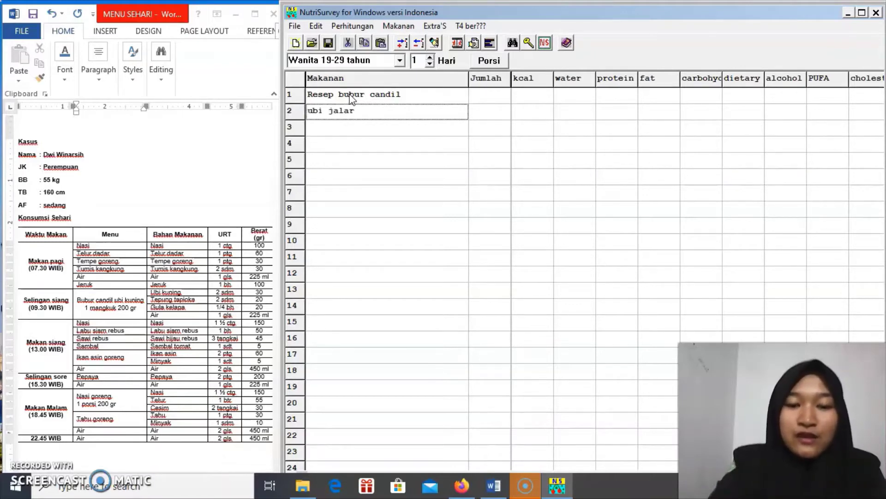
pyautogui.press('Return')
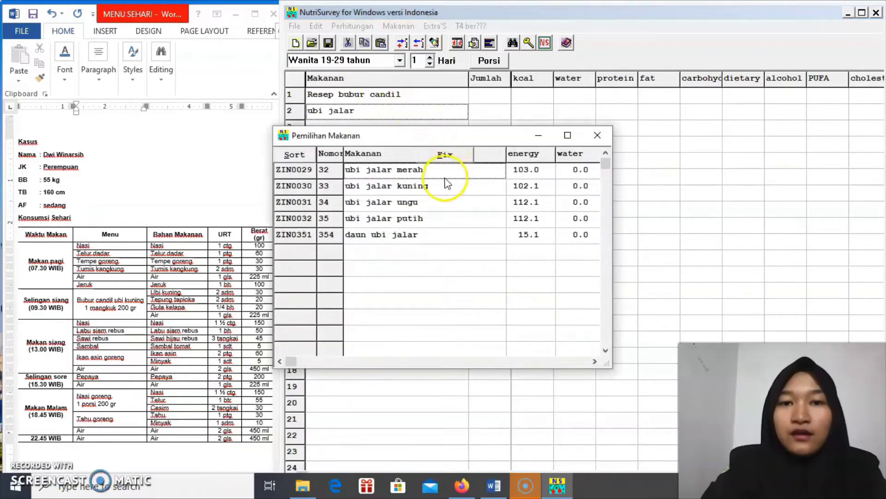
pyautogui.click(440, 186)
pyautogui.doubleClick(441, 186)
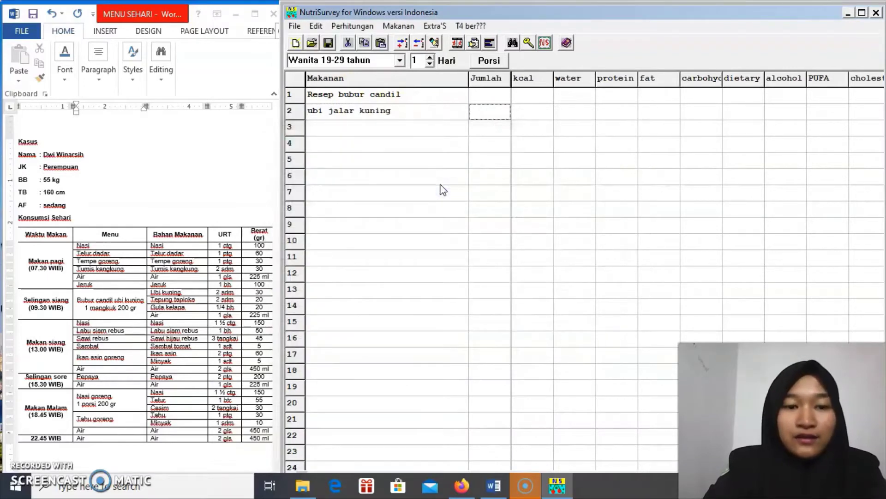
pyautogui.write('30')
pyautogui.press('Return')
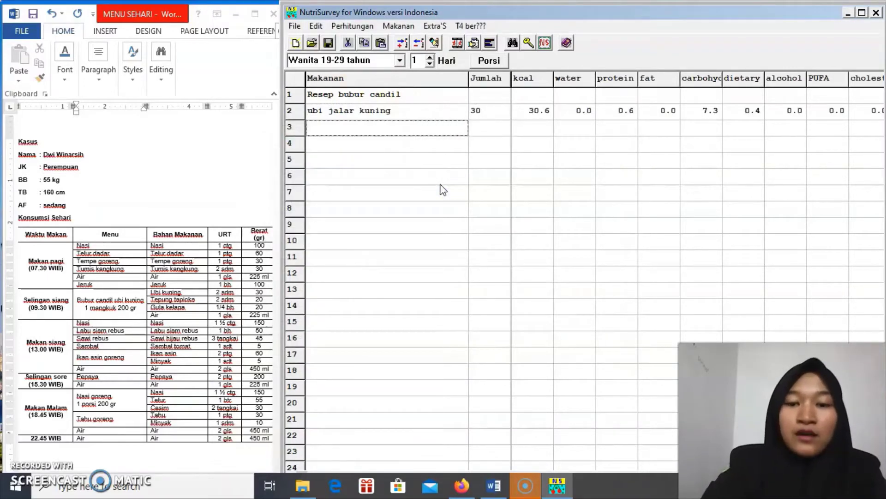
pyautogui.write('tepung')
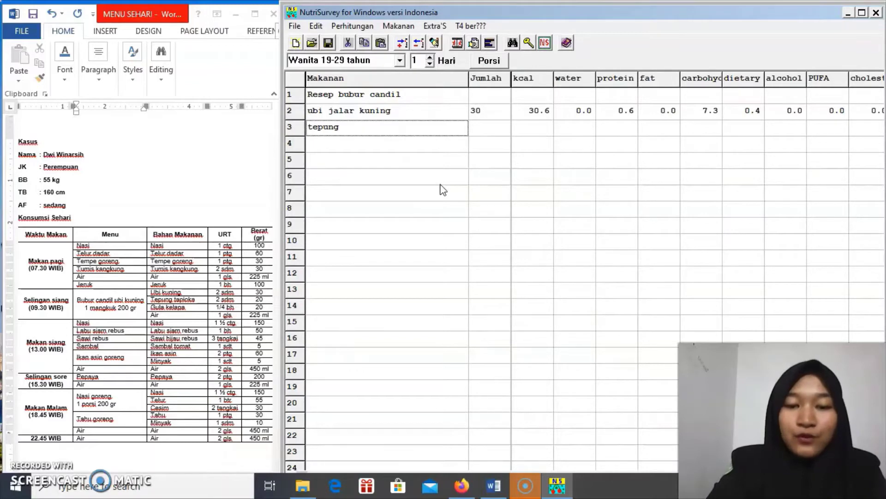
pyautogui.write(' tapioka')
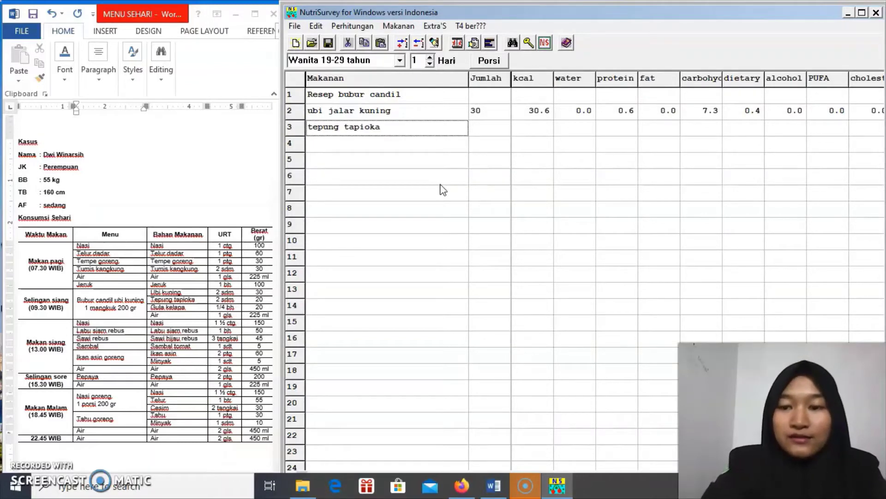
pyautogui.press('Return')
pyautogui.click(431, 187)
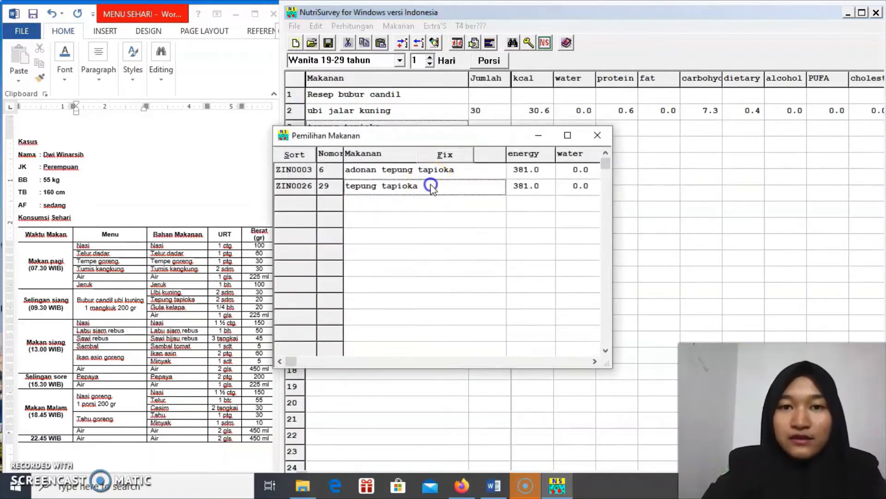
pyautogui.write('20')
pyautogui.press('Return')
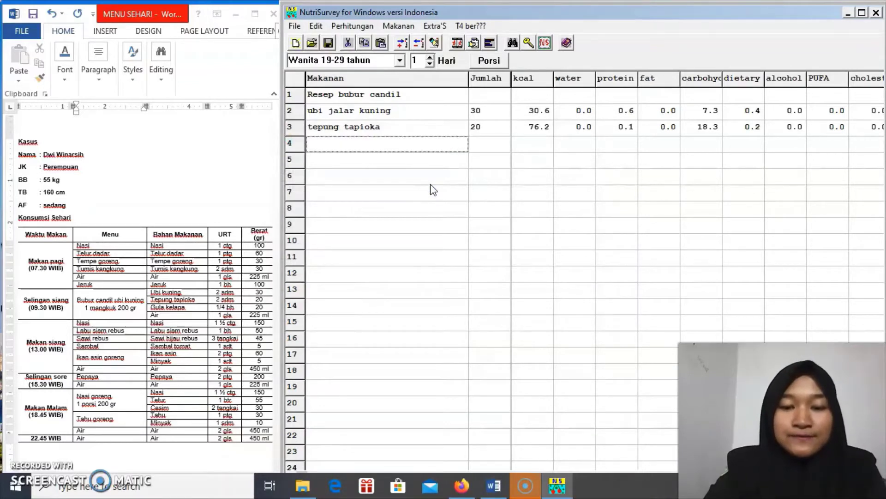
# Add gula kelapa 20 and air putih 225 to the recipe
pyautogui.write('gula kelapa')
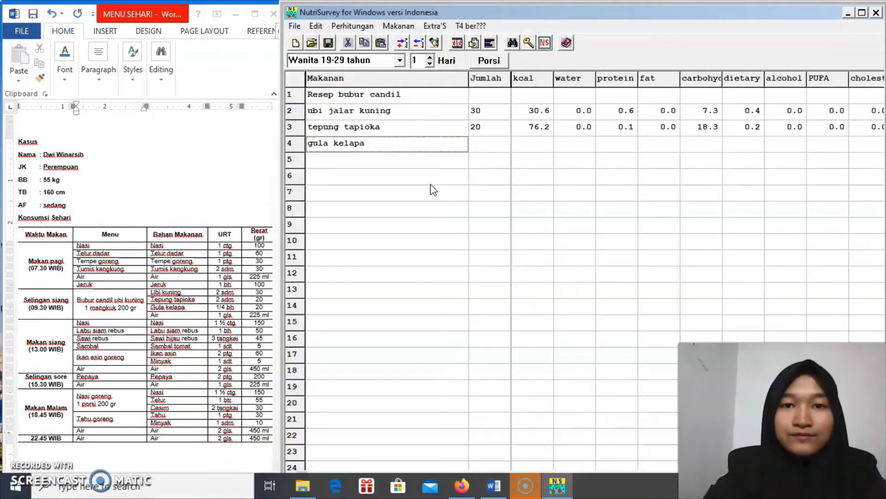
pyautogui.press('Return')
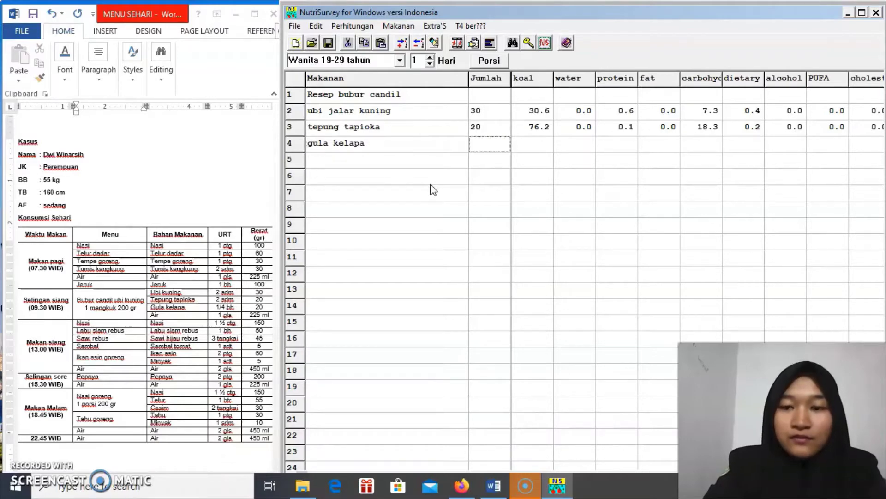
pyautogui.write('20')
pyautogui.press('Return')
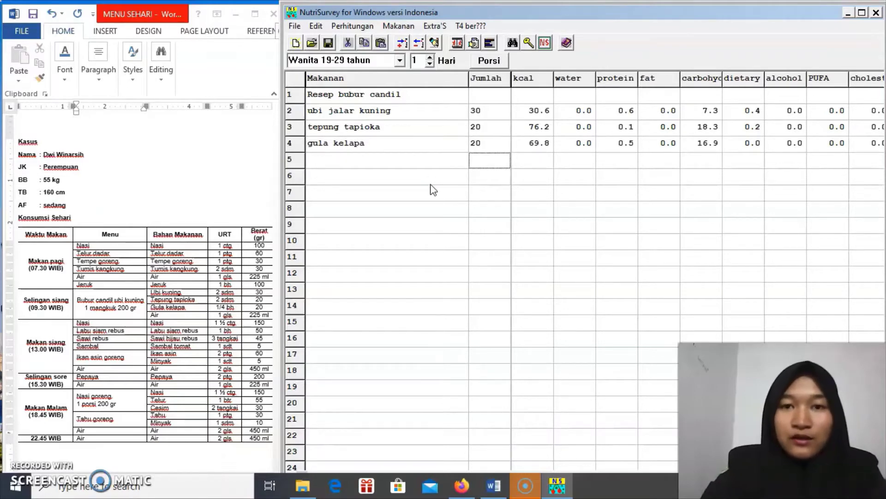
pyautogui.write('air putih')
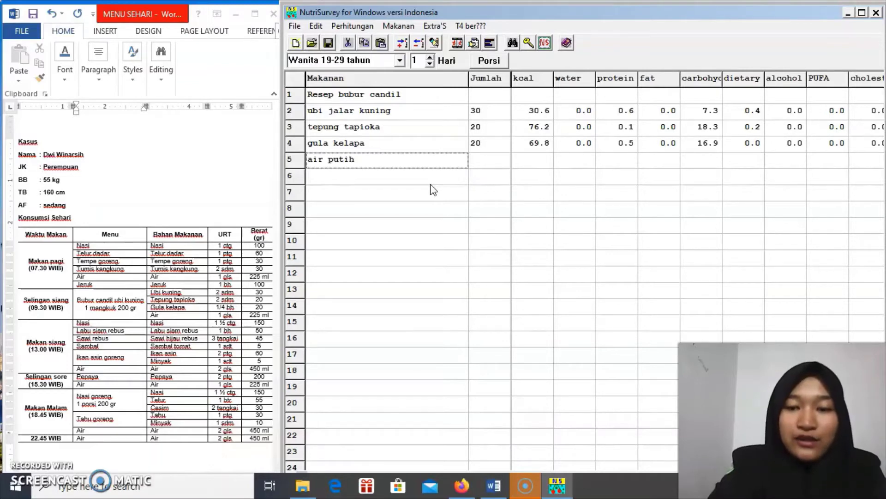
pyautogui.press('Return')
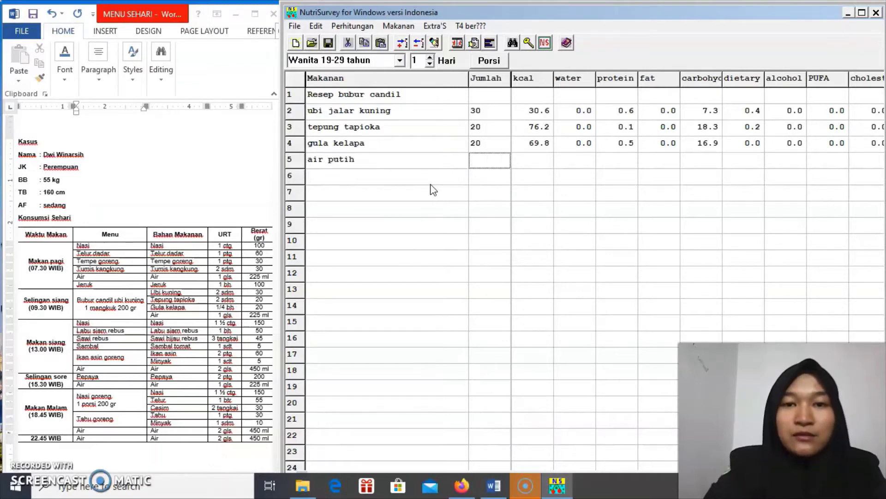
pyautogui.write('225')
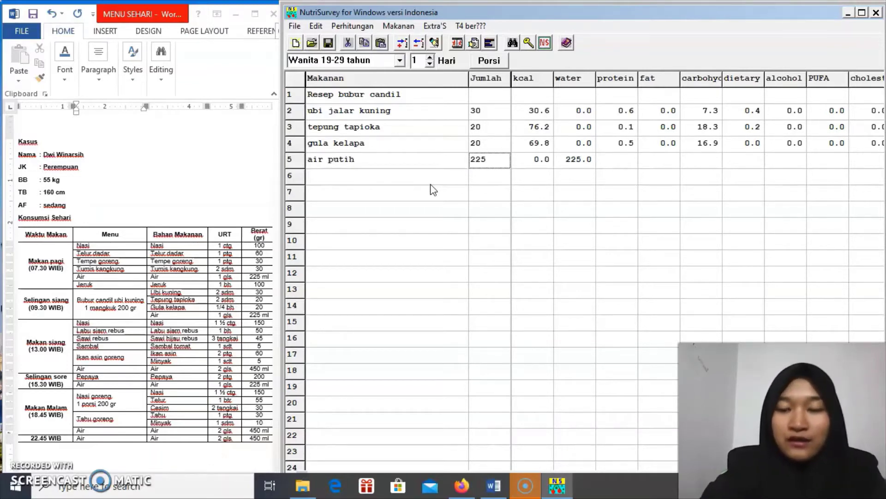
pyautogui.press('Return')
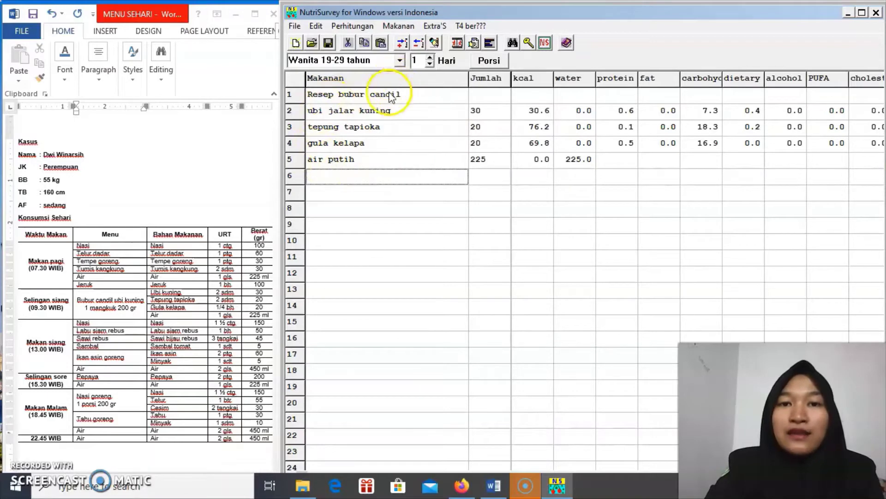
pyautogui.click(406, 28)
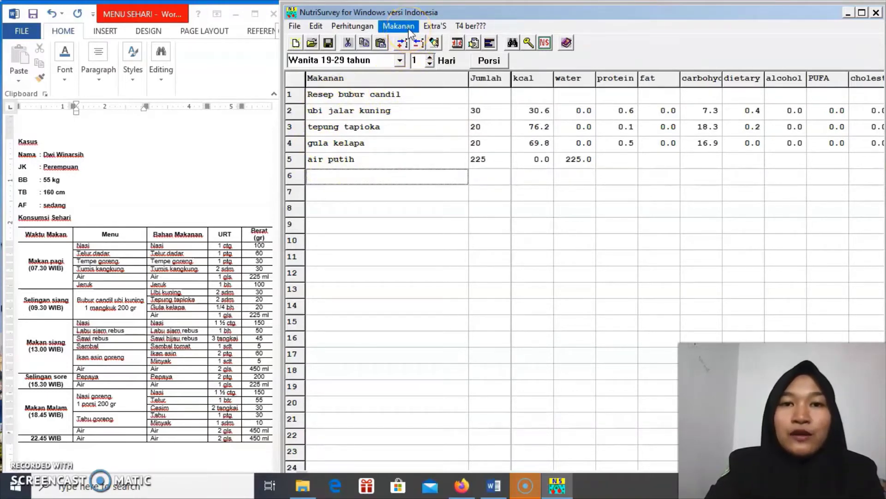
# Save the ingredient list as the recipe 'bubur candil ubi kuning'
pyautogui.click(408, 28)
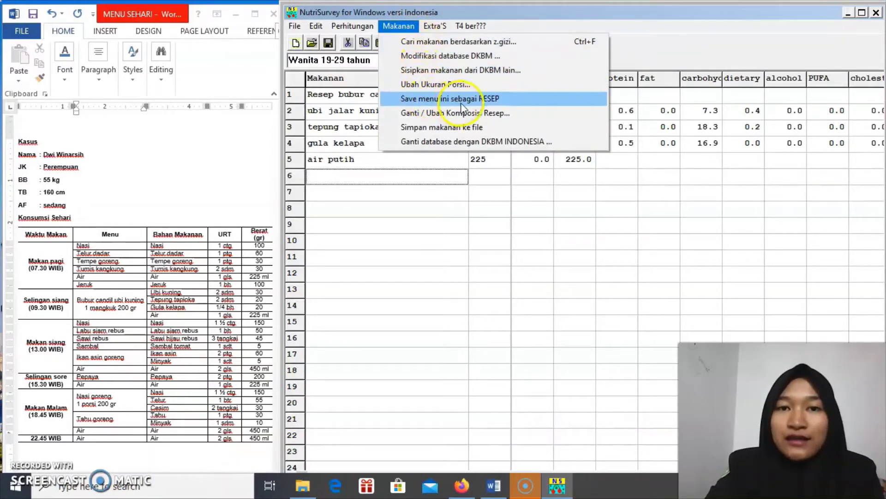
pyautogui.click(501, 100)
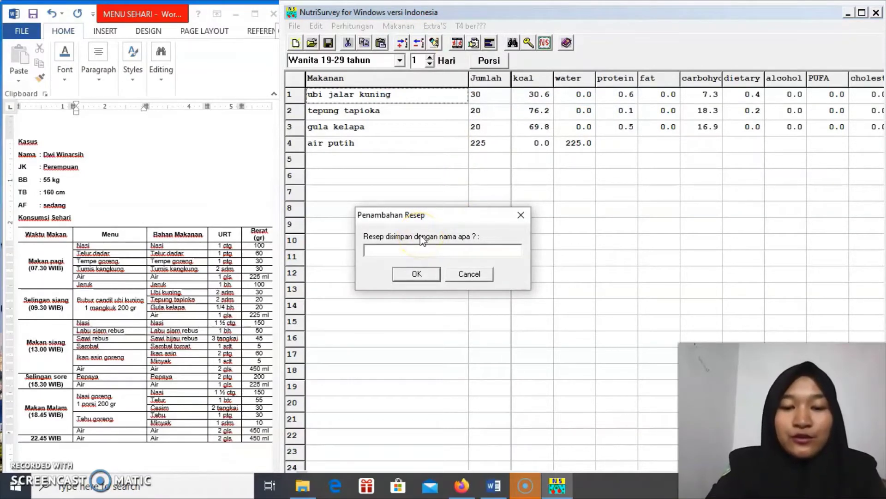
pyautogui.write('bubur candil ubi ')
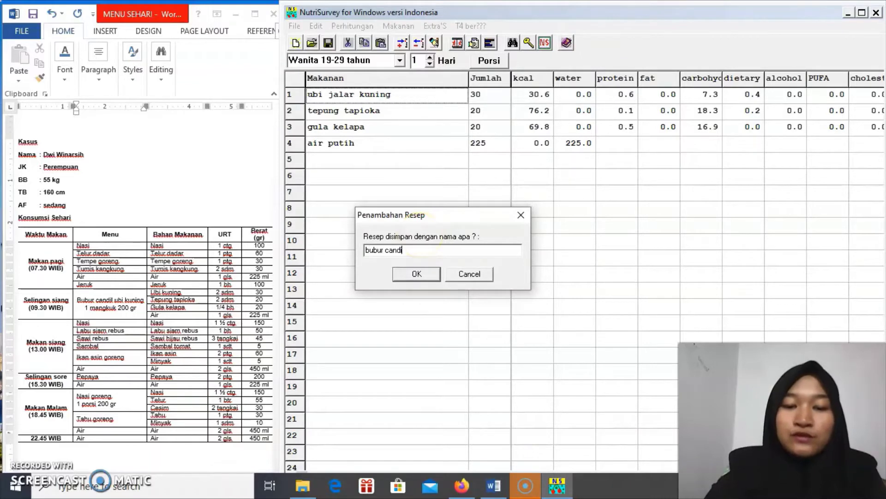
pyautogui.write('kuning')
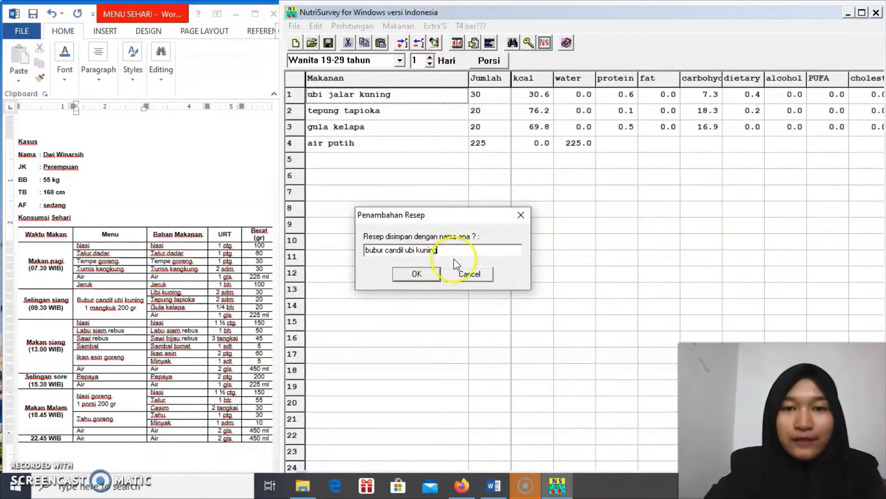
pyautogui.click(436, 273)
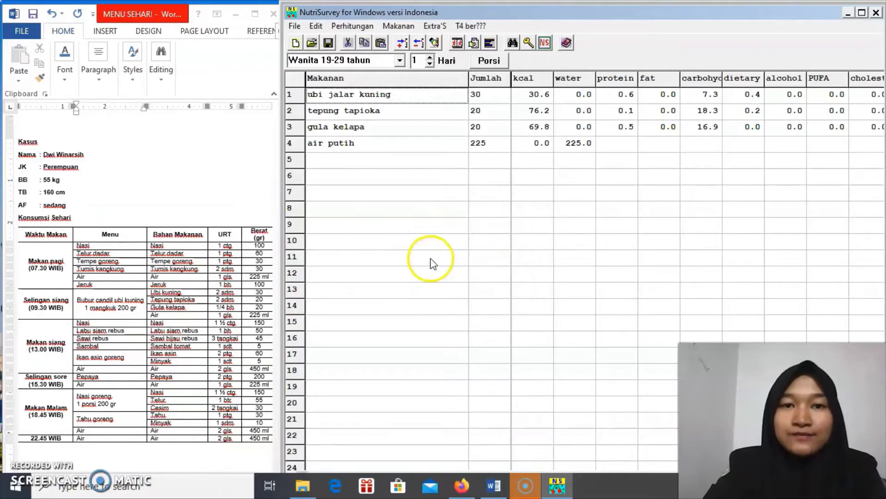
# Delete all four ingredient rows from the worksheet
pyautogui.click(381, 93)
pyautogui.press('BackSpace')
pyautogui.press('BackSpace')
pyautogui.press('BackSpace')
pyautogui.press('BackSpace')
pyautogui.press('BackSpace')
pyautogui.press('BackSpace')
pyautogui.press('BackSpace')
pyautogui.press('BackSpace')
pyautogui.press('BackSpace')
pyautogui.press('BackSpace')
pyautogui.press('BackSpace')
pyautogui.press('BackSpace')
pyautogui.press('BackSpace')
pyautogui.press('BackSpace')
pyautogui.press('BackSpace')
pyautogui.press('BackSpace')
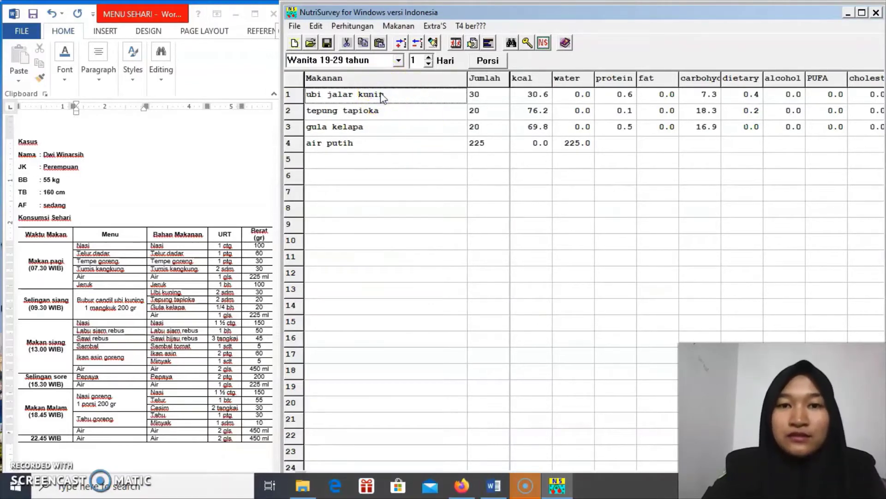
pyautogui.press('Return')
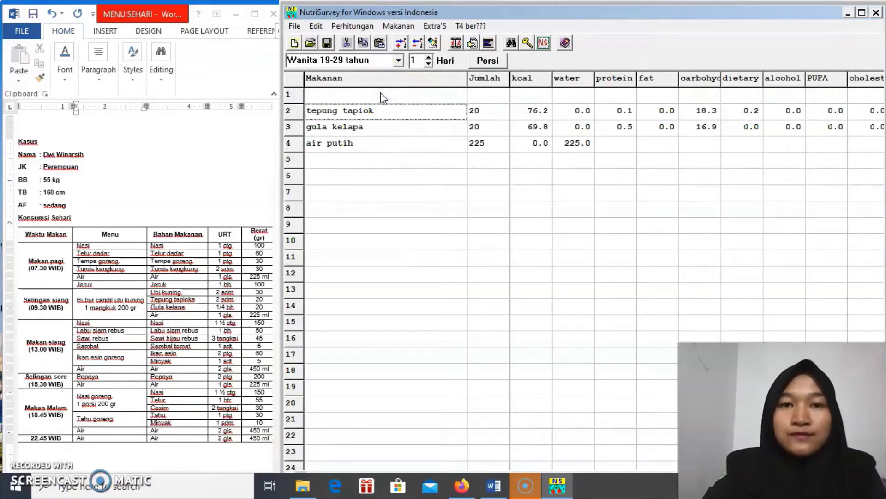
pyautogui.press('BackSpace')
pyautogui.press('BackSpace')
pyautogui.press('BackSpace')
pyautogui.press('BackSpace')
pyautogui.press('BackSpace')
pyautogui.press('BackSpace')
pyautogui.press('BackSpace')
pyautogui.press('BackSpace')
pyautogui.press('BackSpace')
pyautogui.press('BackSpace')
pyautogui.press('BackSpace')
pyautogui.press('BackSpace')
pyautogui.press('BackSpace')
pyautogui.press('Return')
pyautogui.press('BackSpace')
pyautogui.press('BackSpace')
pyautogui.press('BackSpace')
pyautogui.press('BackSpace')
pyautogui.press('BackSpace')
pyautogui.press('BackSpace')
pyautogui.press('BackSpace')
pyautogui.press('BackSpace')
pyautogui.press('BackSpace')
pyautogui.press('BackSpace')
pyautogui.press('BackSpace')
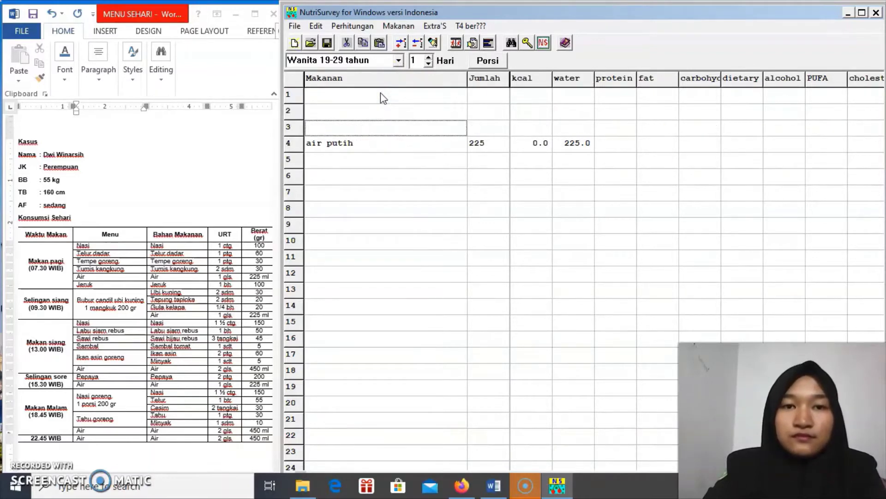
pyautogui.press('Return')
pyautogui.press('BackSpace')
pyautogui.press('BackSpace')
pyautogui.press('BackSpace')
pyautogui.press('BackSpace')
pyautogui.press('BackSpace')
pyautogui.press('BackSpace')
pyautogui.press('BackSpace')
pyautogui.press('BackSpace')
pyautogui.press('BackSpace')
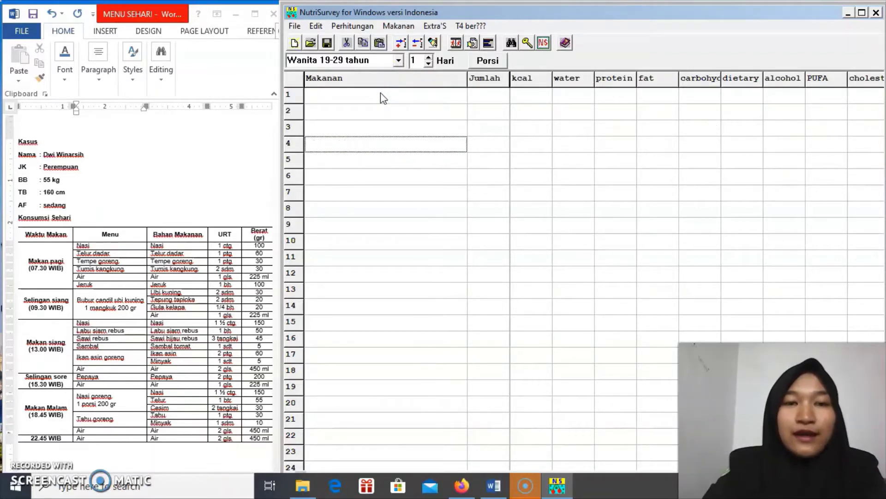
pyautogui.click(367, 94)
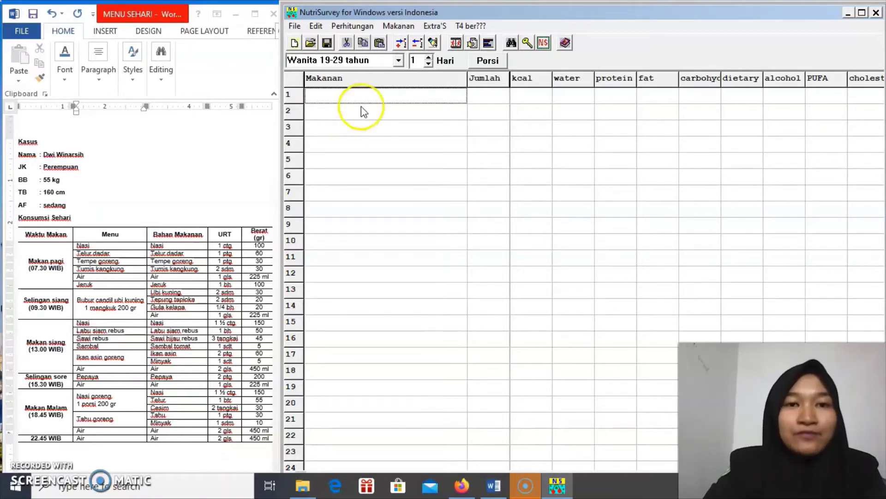
# Insert the SARAPAN meal-time heading in row 1 via Edit > WAKTU MAKAN
pyautogui.click(321, 29)
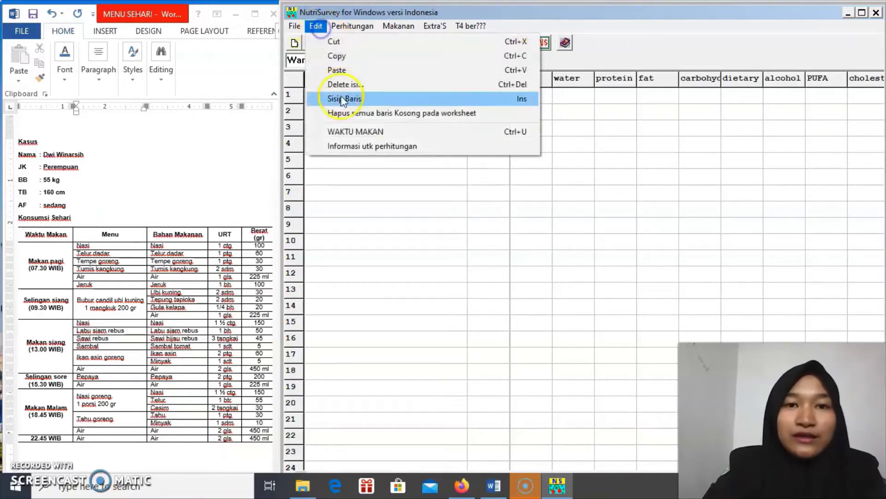
pyautogui.click(410, 133)
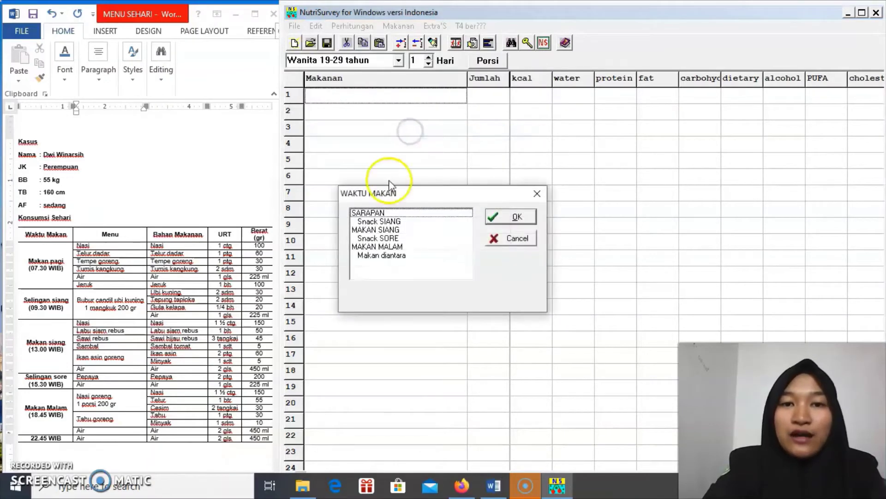
pyautogui.click(387, 214)
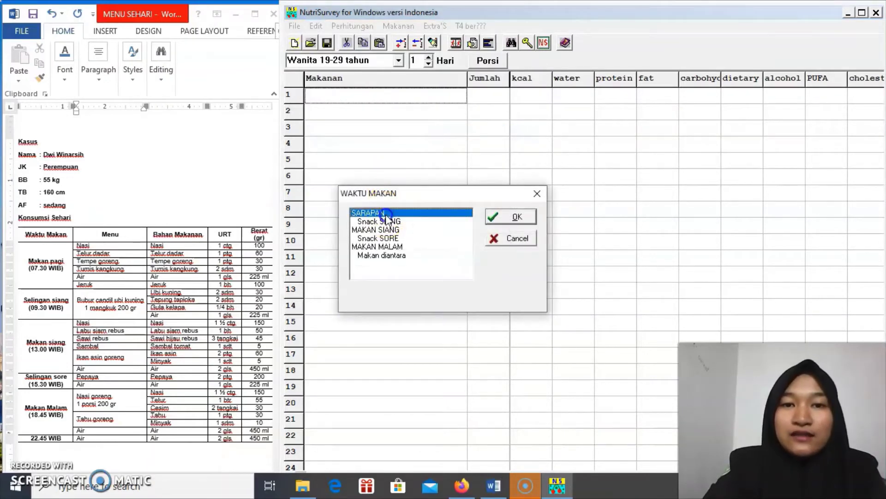
pyautogui.click(514, 216)
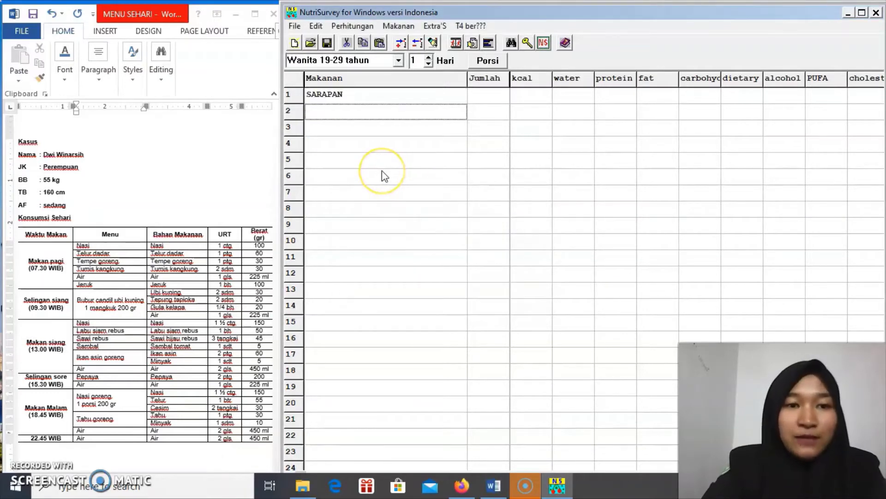
# Add nasi putih 100 g in row 2 after the plain 'Nasi' lookup finds nothing
pyautogui.write('Nasi')
pyautogui.press('Return')
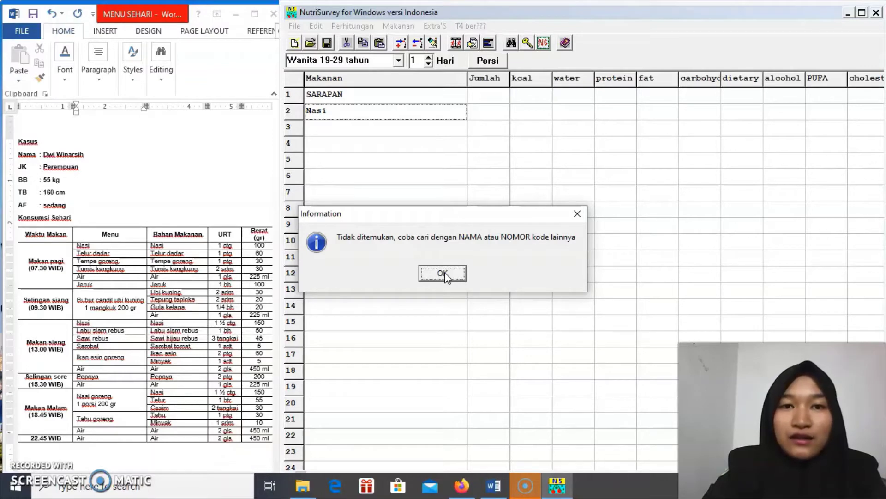
pyautogui.click(445, 273)
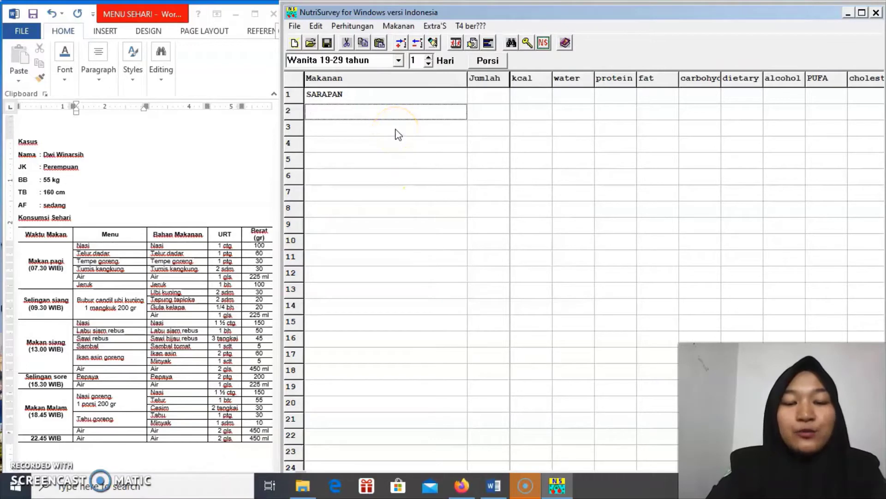
pyautogui.write('nasi')
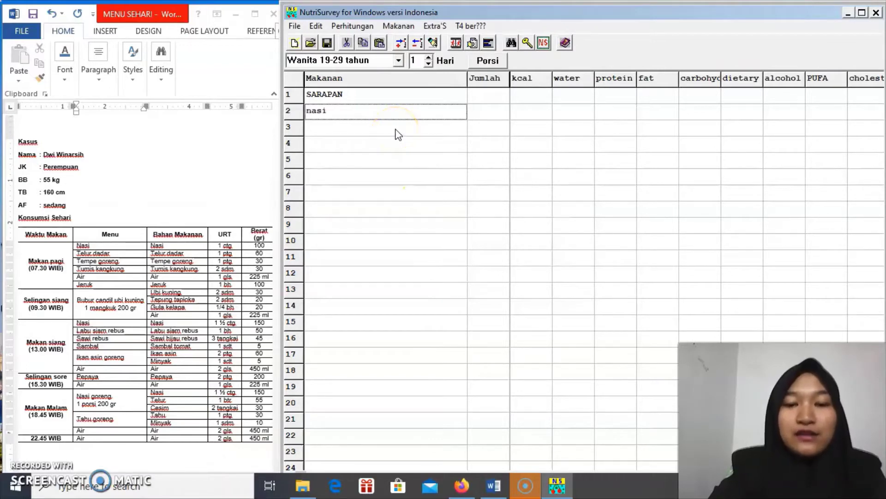
pyautogui.write(' putih')
pyautogui.press('Return')
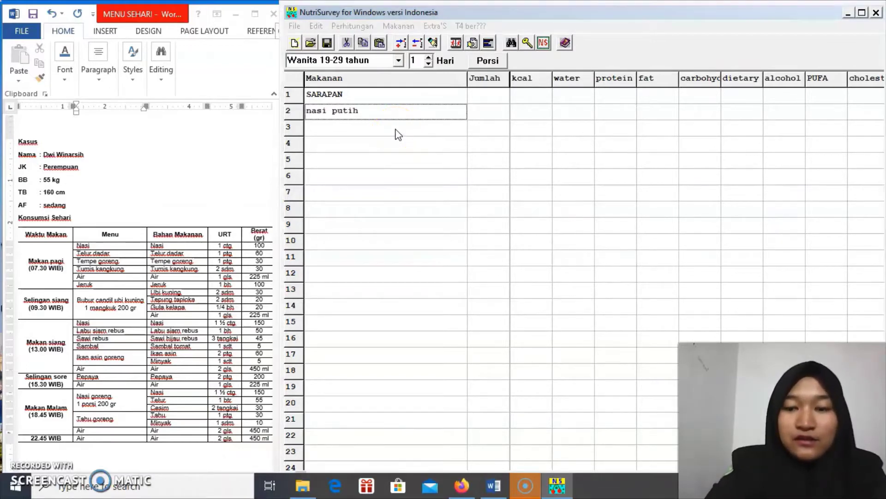
pyautogui.click(415, 170)
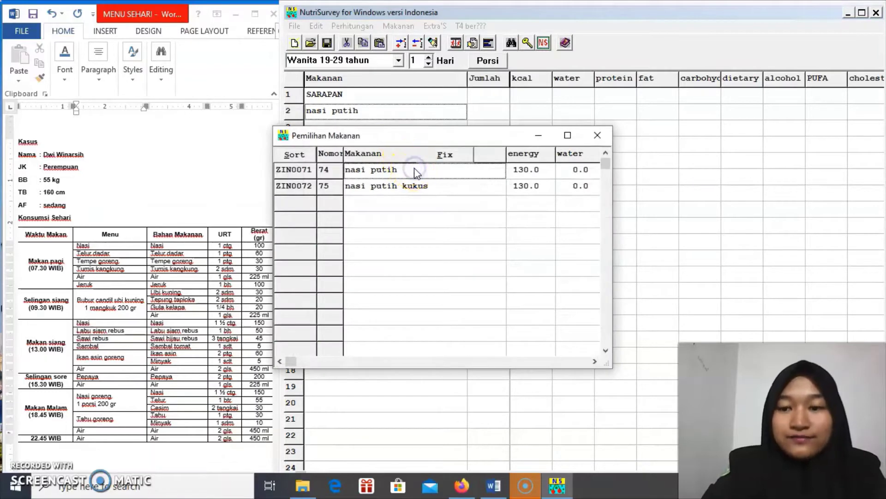
pyautogui.click(473, 131)
pyautogui.write('00')
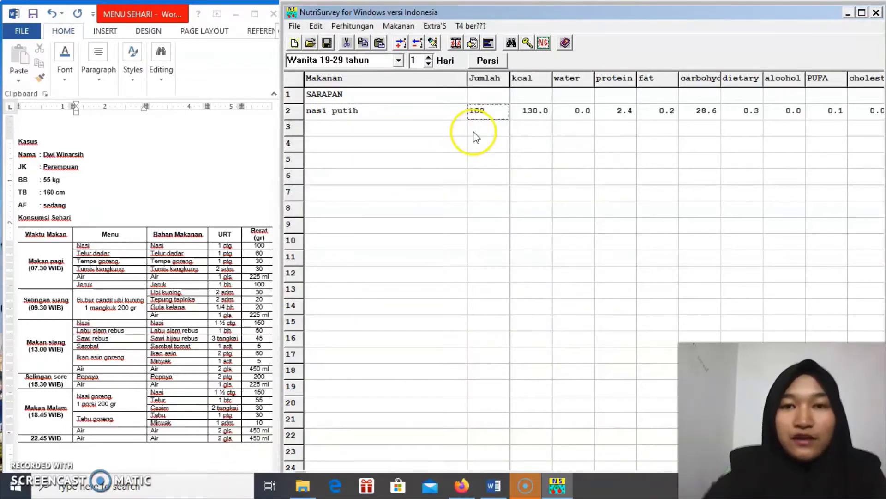
pyautogui.press('Return')
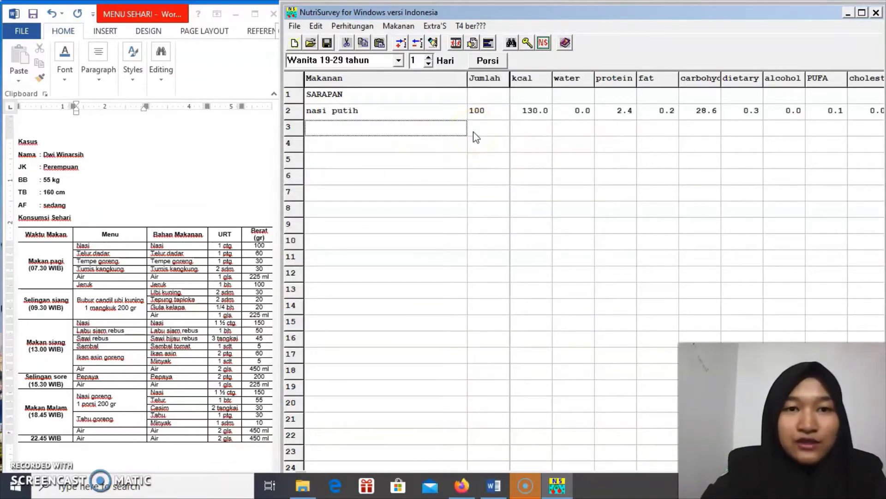
# Choose telur dadar as the row 3 food after fixing the mistyped name
pyautogui.write('t')
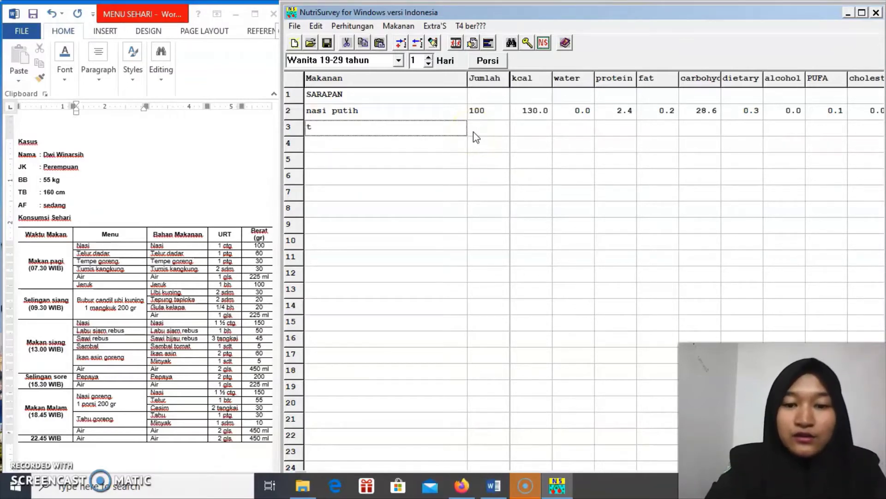
pyautogui.write('elur dad')
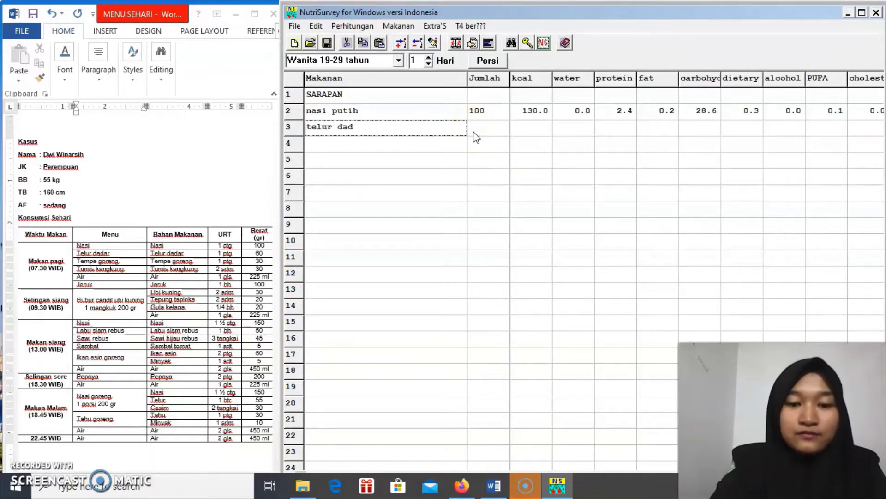
pyautogui.write('ad')
pyautogui.press('BackSpace')
pyautogui.press('BackSpace')
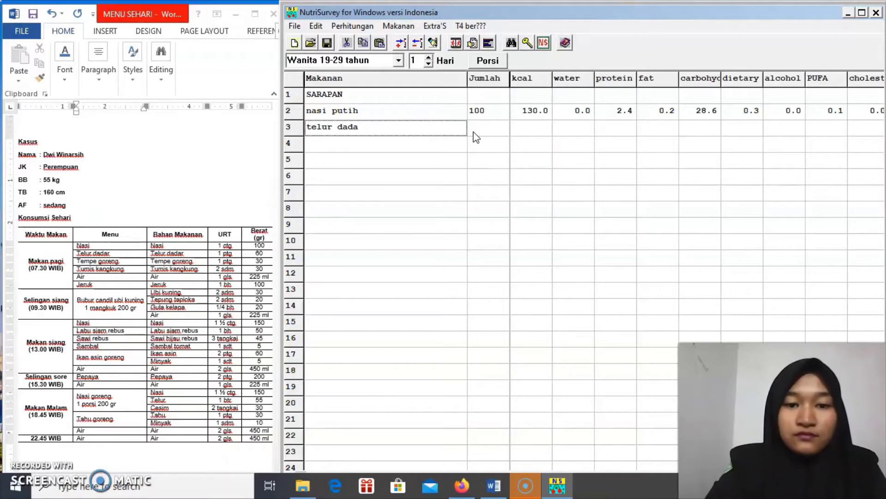
pyautogui.write('a')
pyautogui.press('BackSpace')
pyautogui.press('Return')
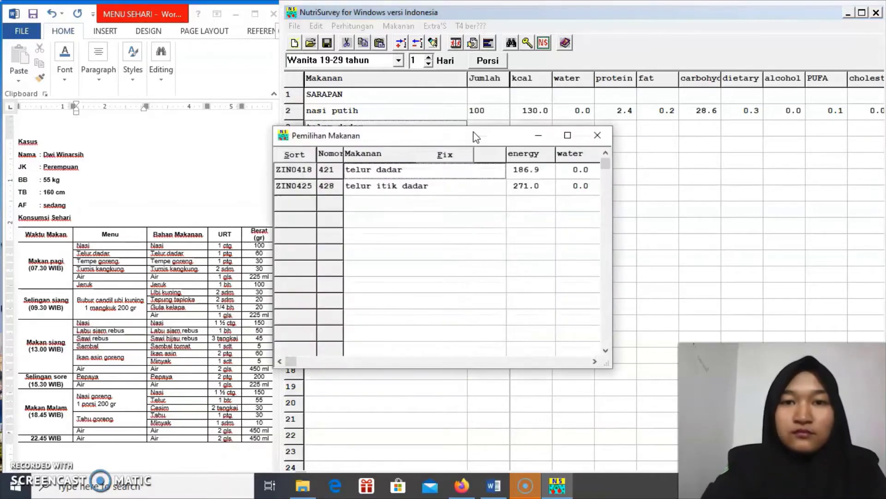
pyautogui.click(417, 171)
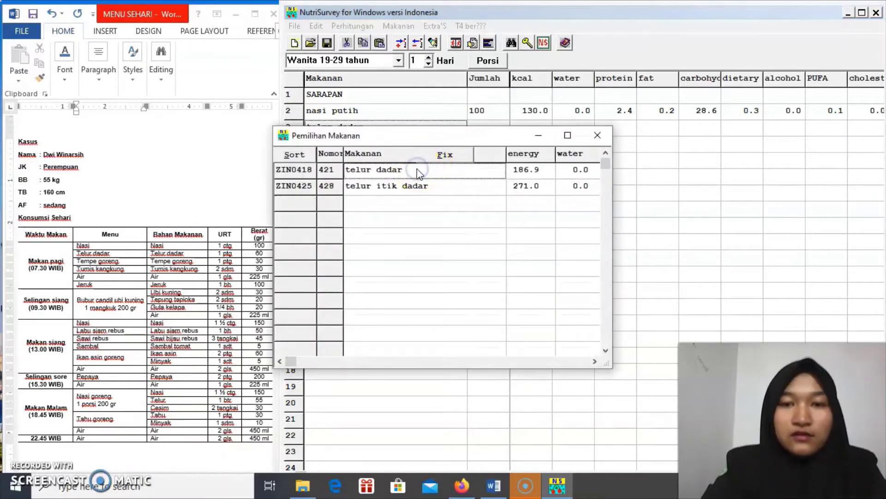
pyautogui.press('Return')
# Give telur dadar an amount of 60 and add tempe goreng 30
pyautogui.write('60')
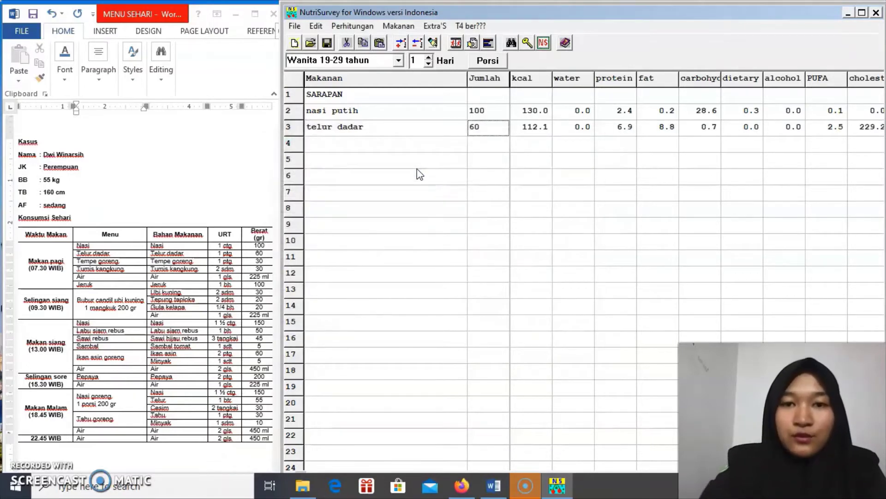
pyautogui.press('Return')
pyautogui.write('te')
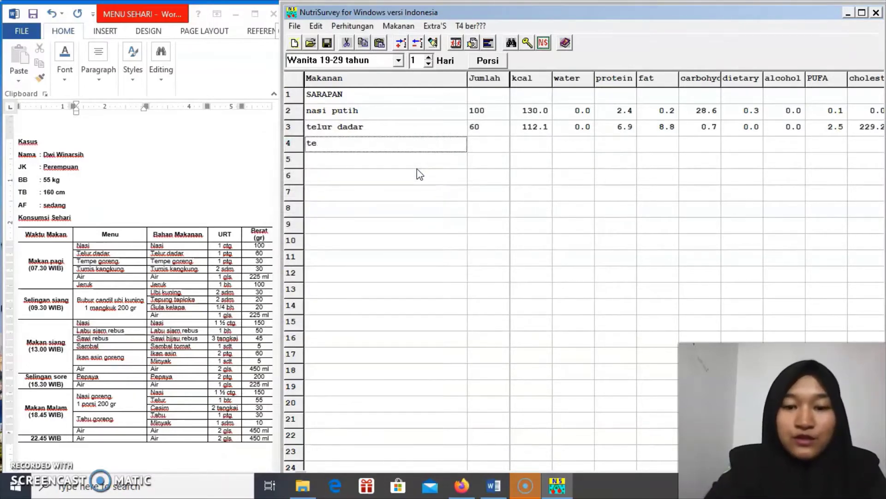
pyautogui.write('mpe goreng')
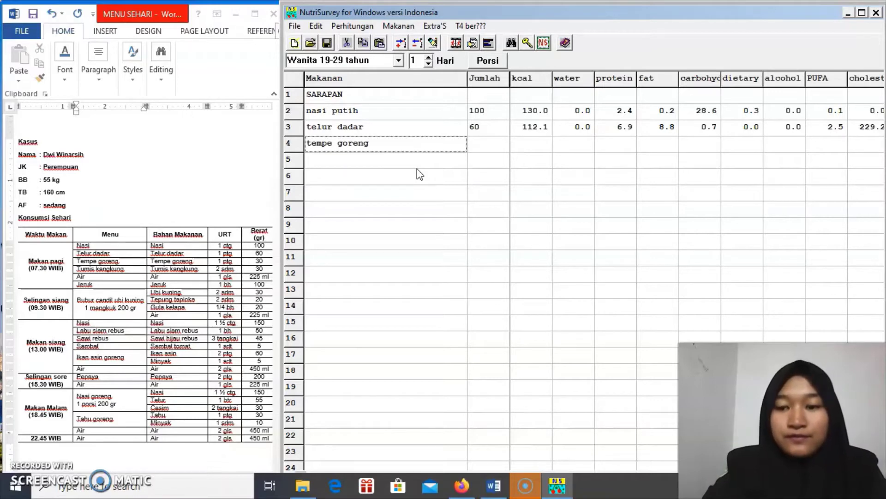
pyautogui.press('Return')
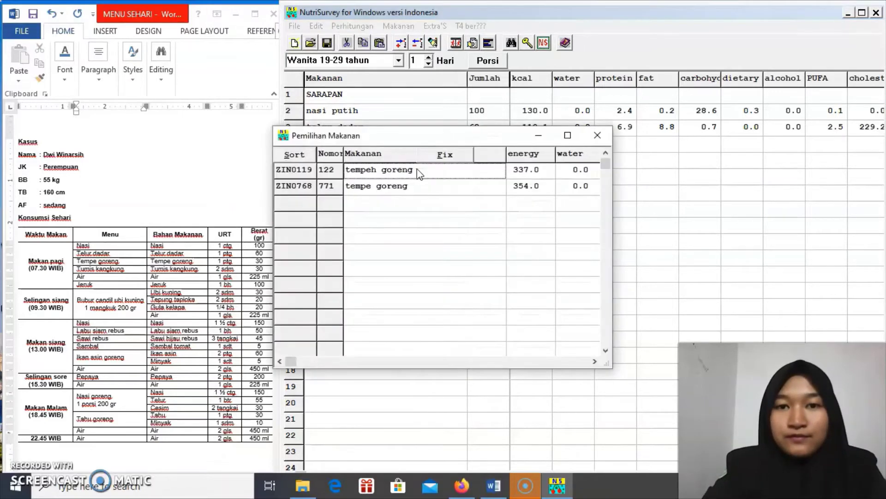
pyautogui.doubleClick(430, 193)
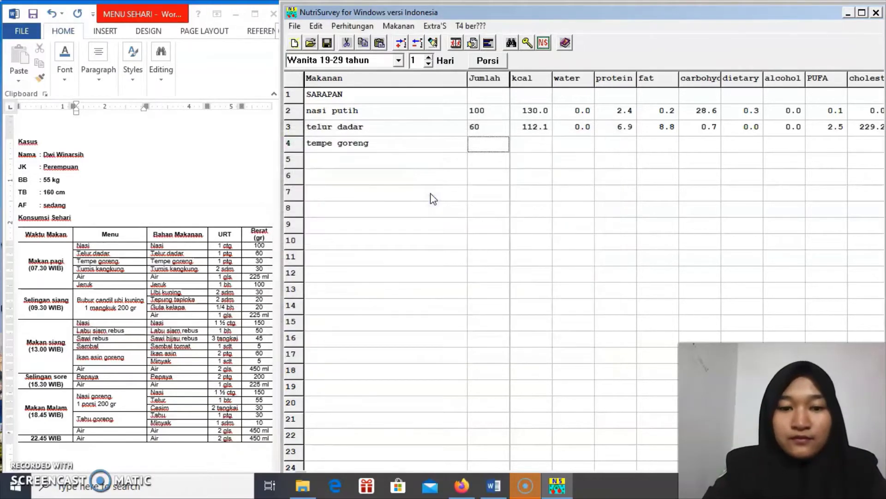
pyautogui.write('30')
pyautogui.press('Return')
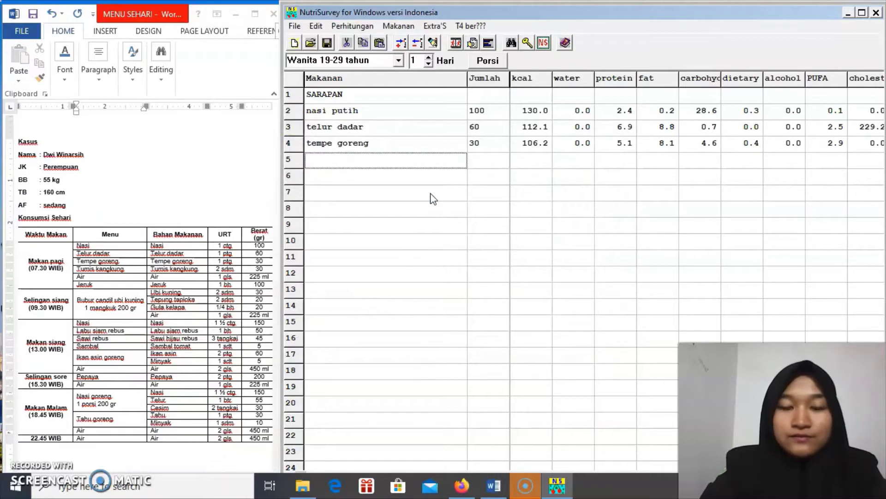
# Add tumis kangkung 30 to the breakfast list
pyautogui.write('tumis kangkung')
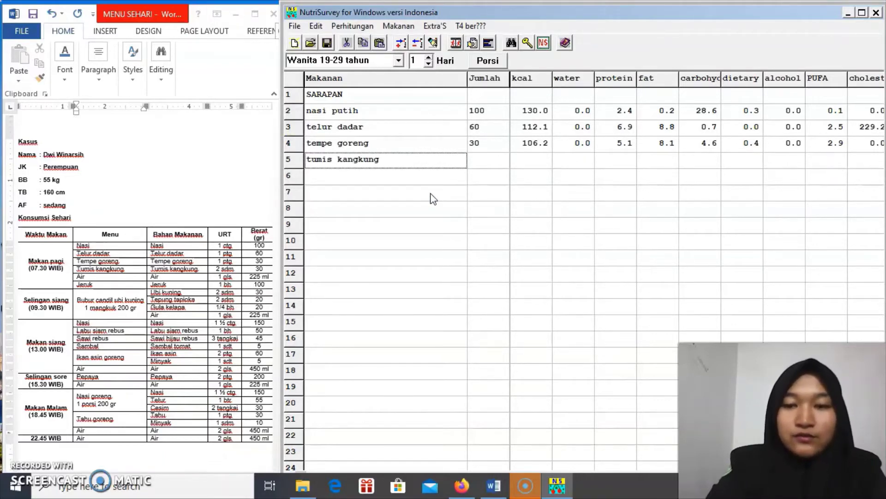
pyautogui.press('Return')
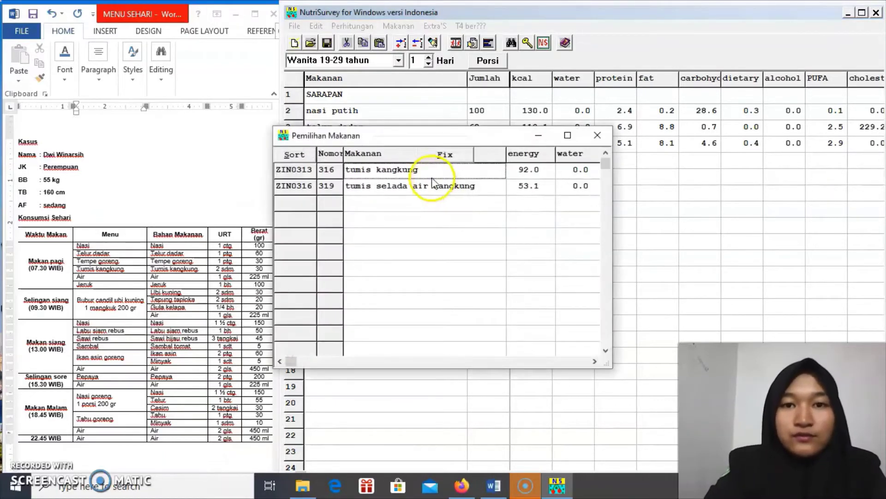
pyautogui.click(421, 171)
pyautogui.click(421, 170)
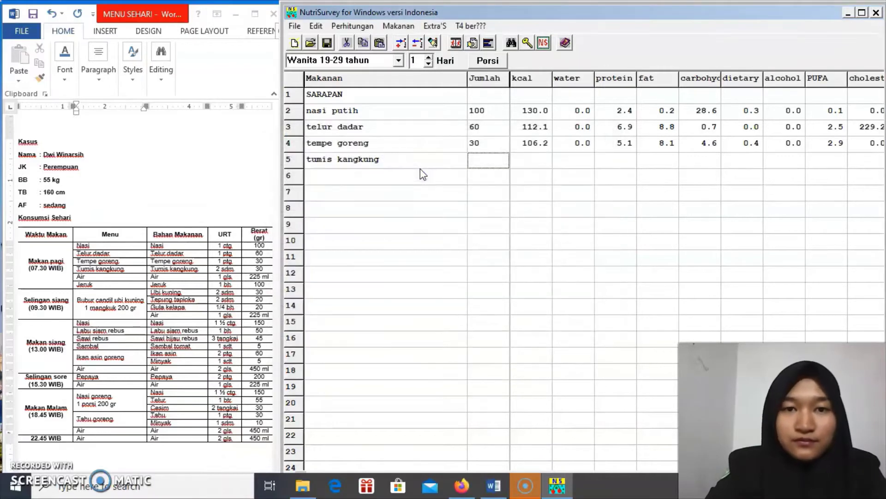
pyautogui.write('30')
pyautogui.press('Return')
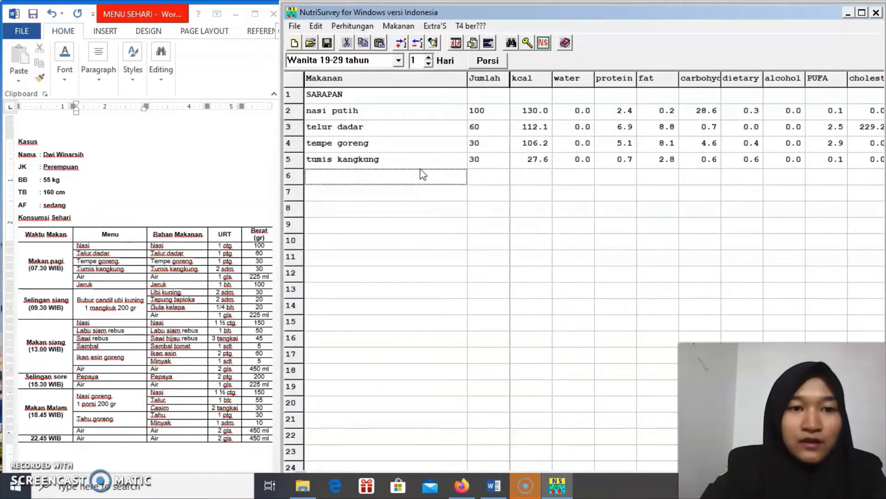
# Add air putih 225 and jeruk manis 100 to complete breakfast
pyautogui.write('ai')
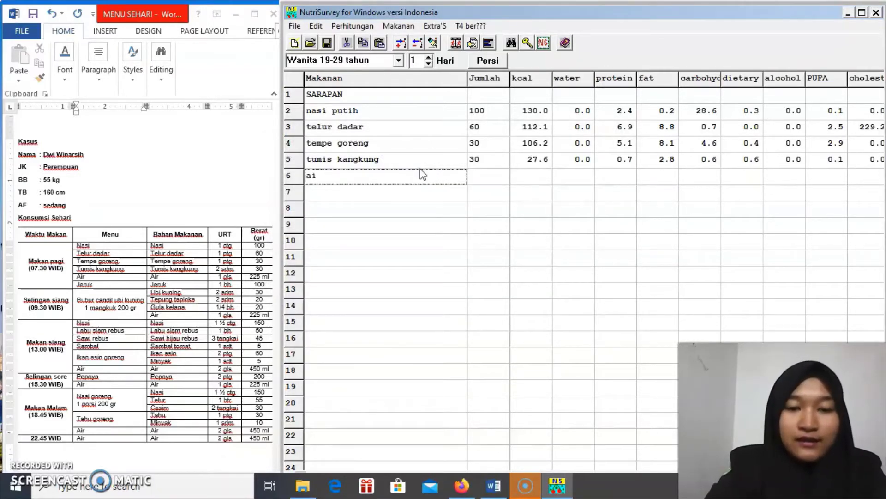
pyautogui.write('r putih')
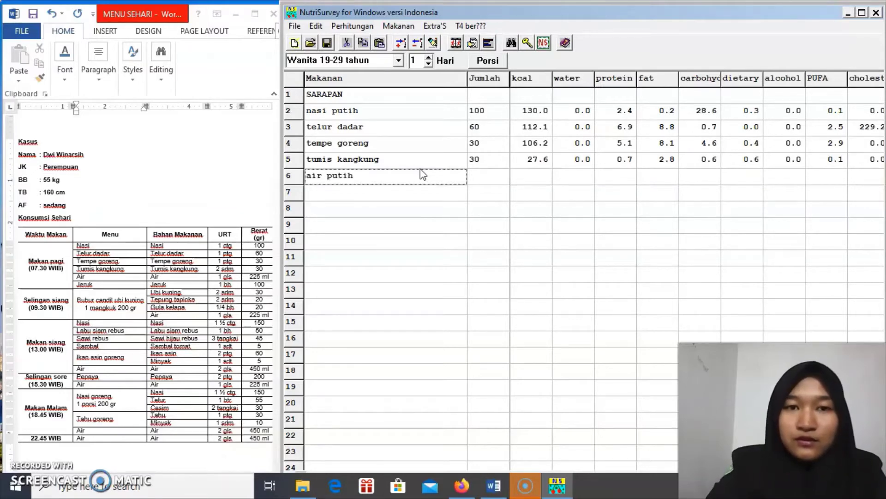
pyautogui.press('Return')
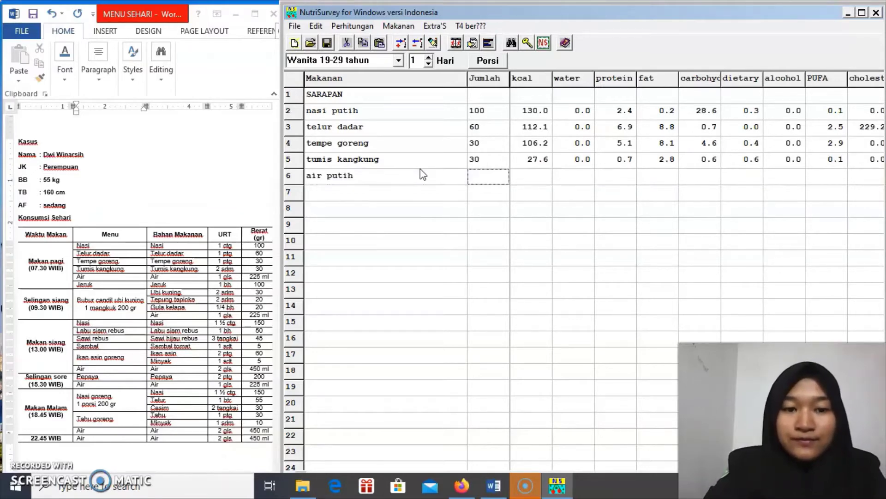
pyautogui.write('225')
pyautogui.press('Return')
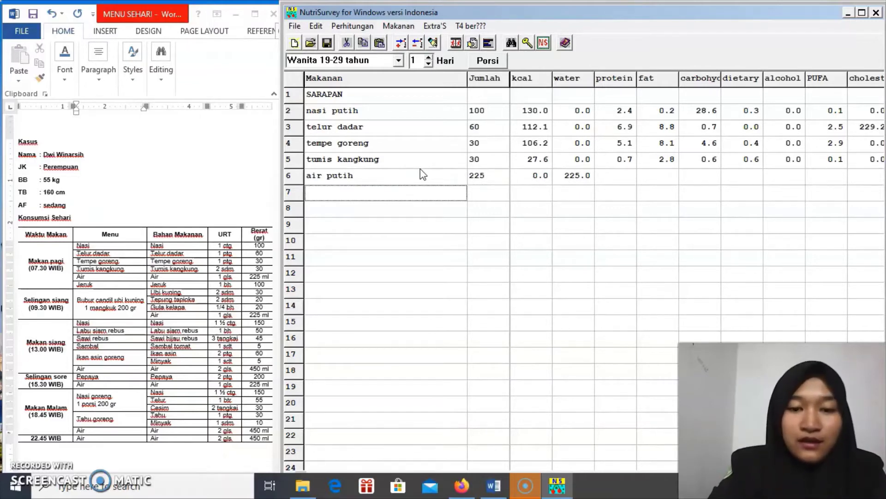
pyautogui.write('jeruk manis')
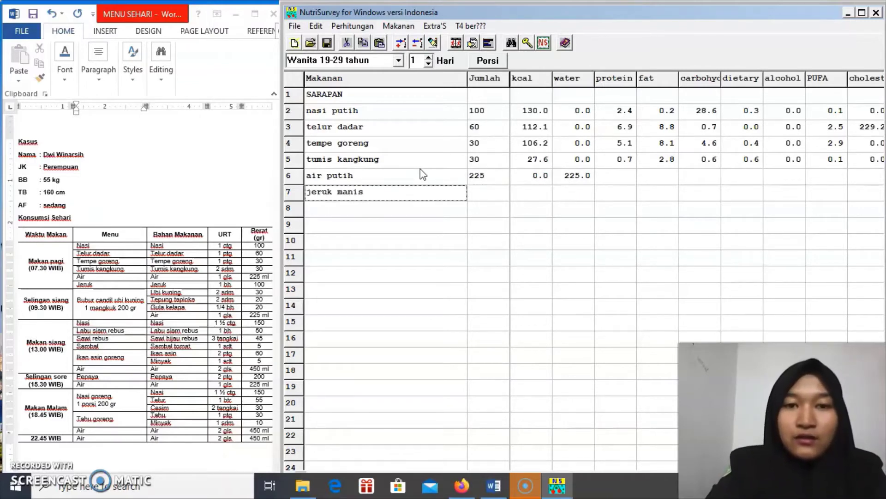
pyautogui.press('Return')
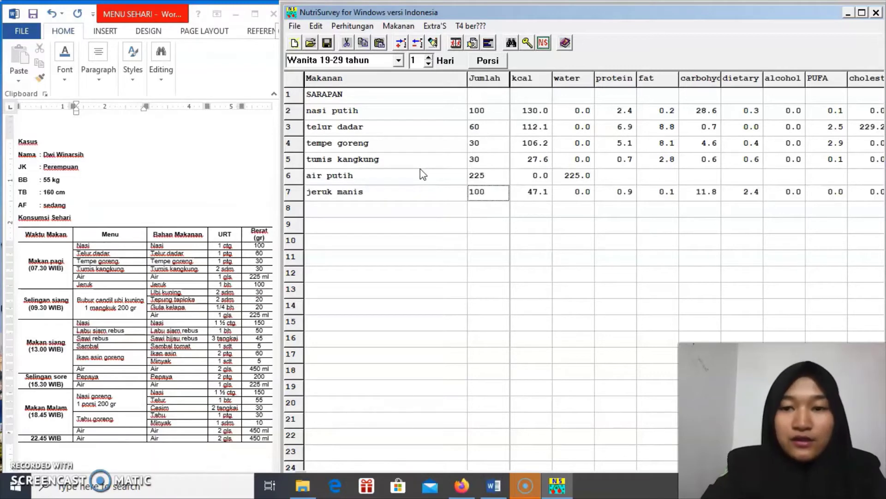
pyautogui.press('Down')
pyautogui.press('Down')
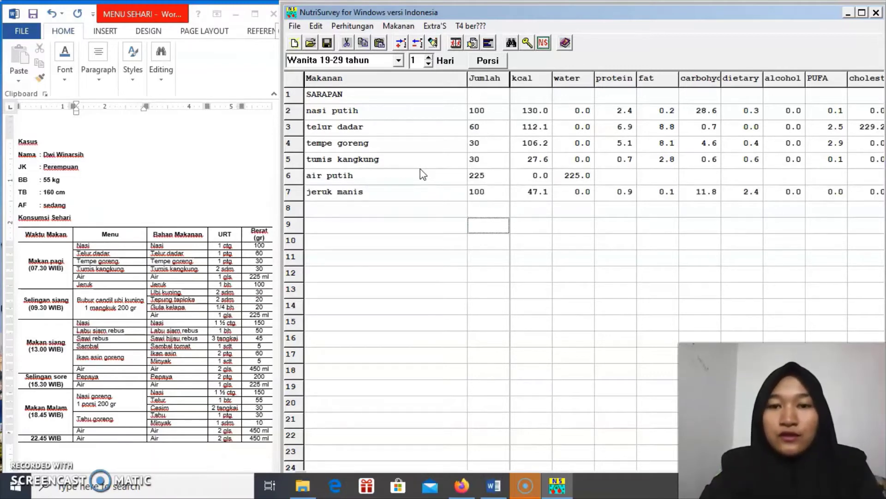
# Insert a Snack SIANG meal-time heading in row 9
pyautogui.press('Left')
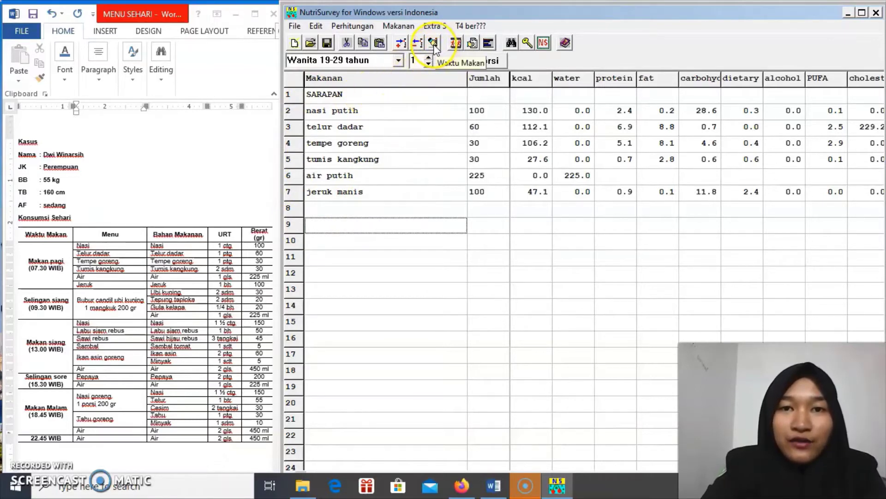
pyautogui.click(433, 44)
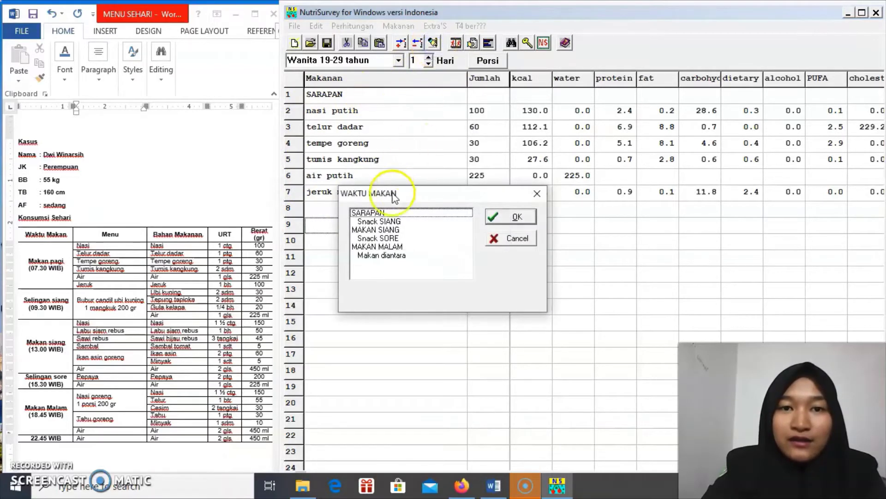
pyautogui.click(397, 221)
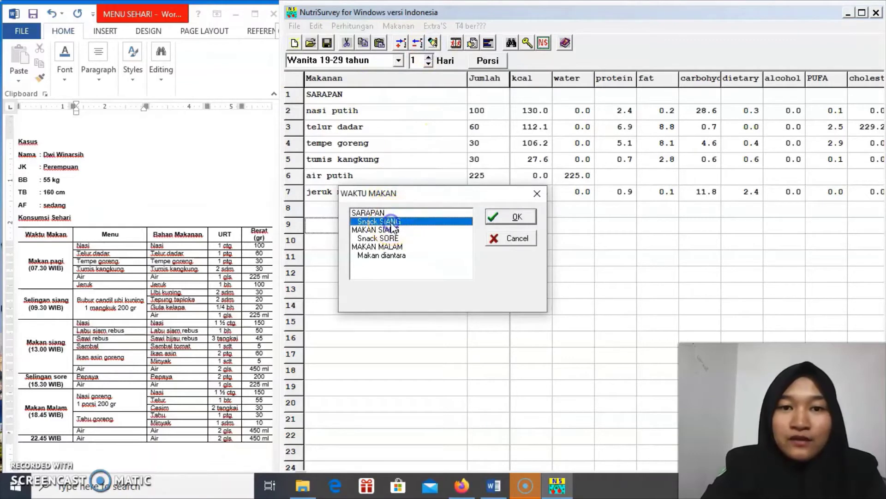
pyautogui.click(490, 218)
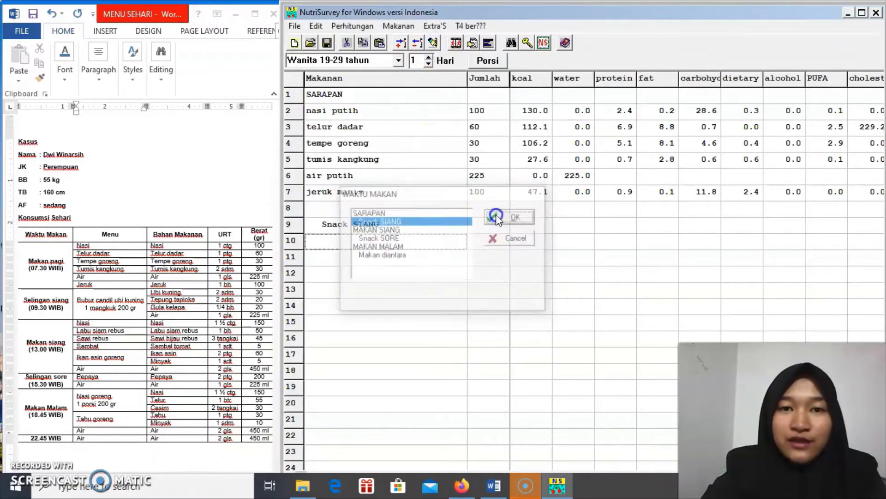
pyautogui.click(400, 229)
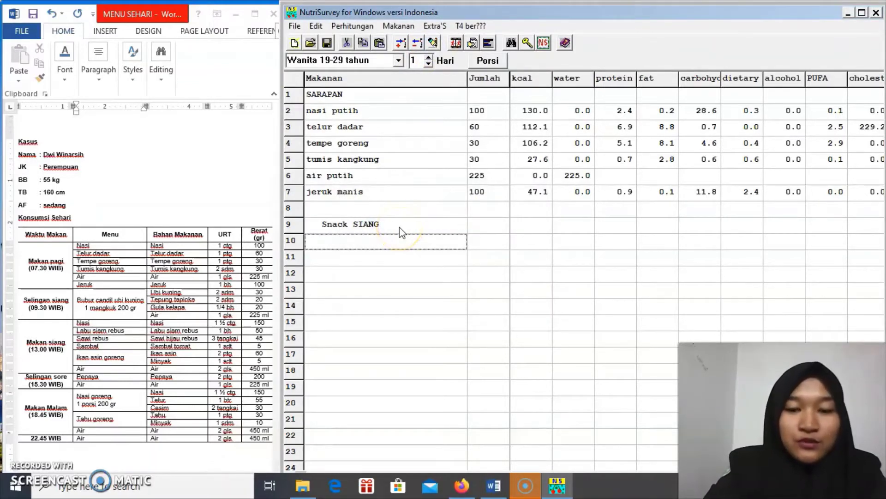
# List bubur candil ubi kuning with amount 200 in row 10
pyautogui.write('bubur')
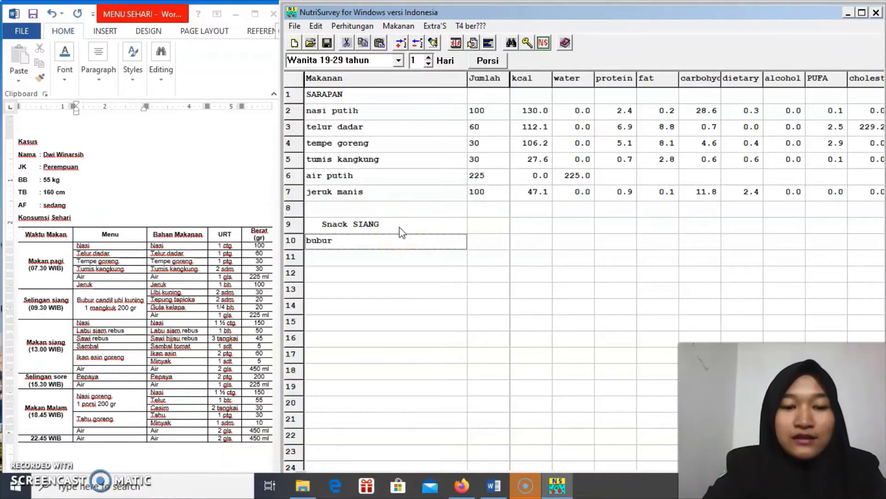
pyautogui.write(' candil')
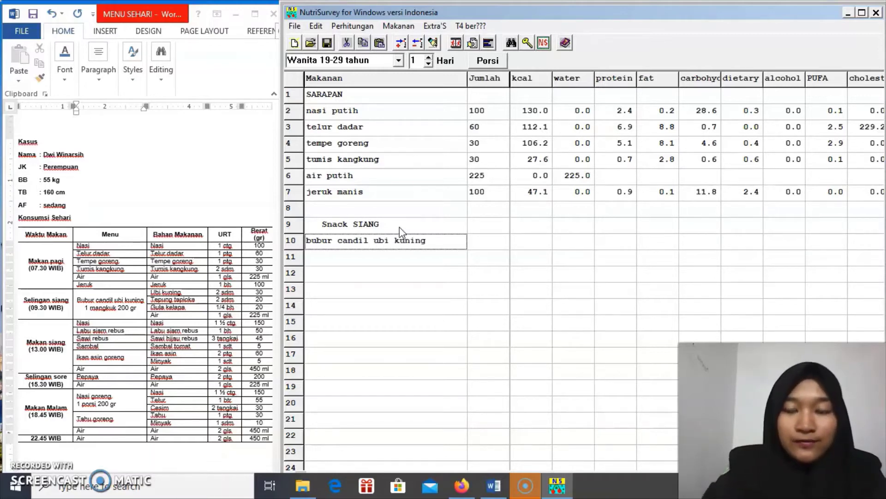
pyautogui.write(' ubi kuning')
pyautogui.press('Return')
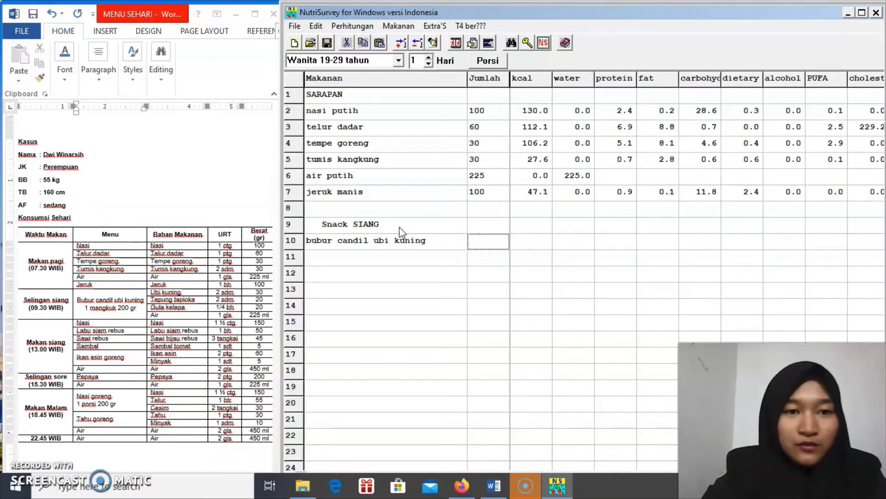
pyautogui.write('200')
pyautogui.press('Return')
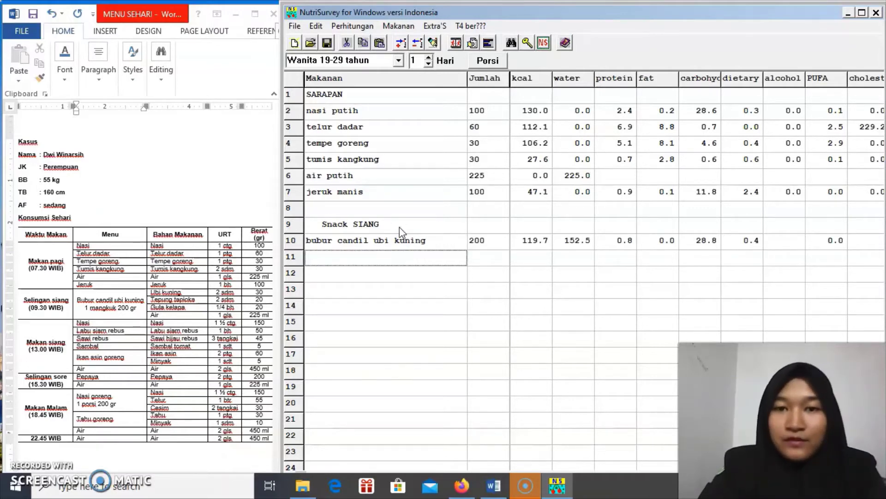
pyautogui.press('Down')
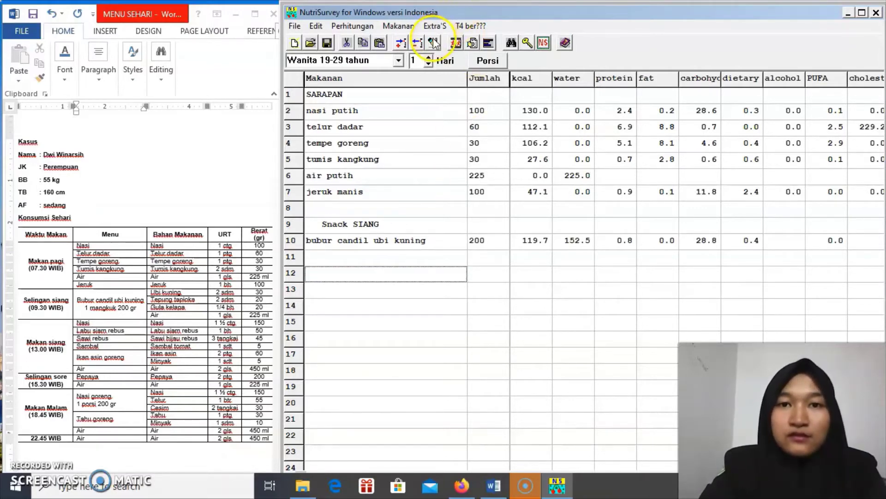
# Insert the MAKAN SIANG heading at row 12 and add nasi putih with amount 150
pyautogui.click(432, 41)
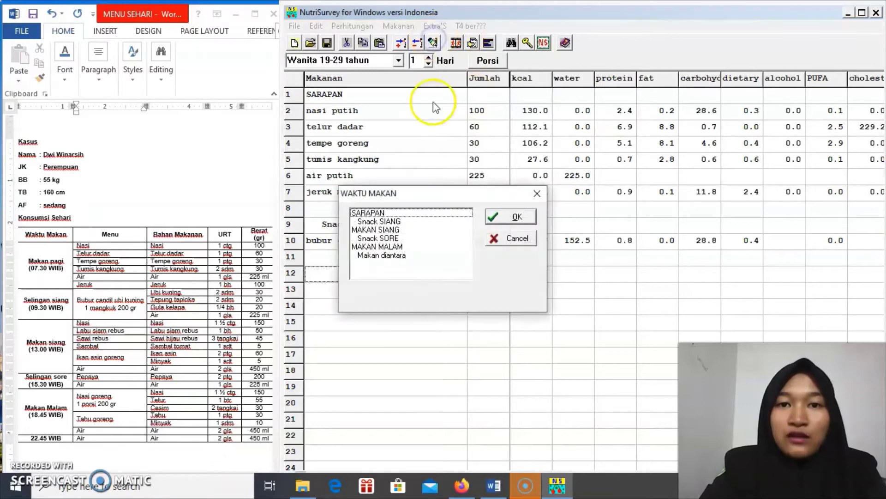
pyautogui.click(376, 229)
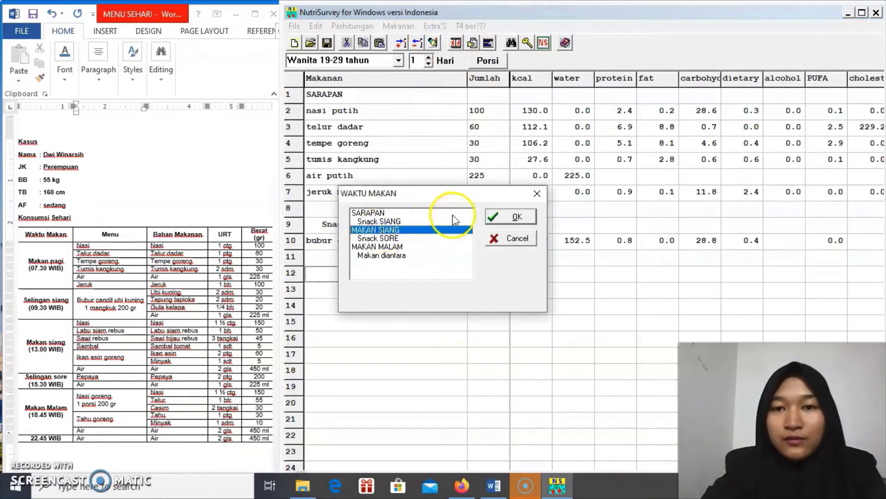
pyautogui.click(501, 216)
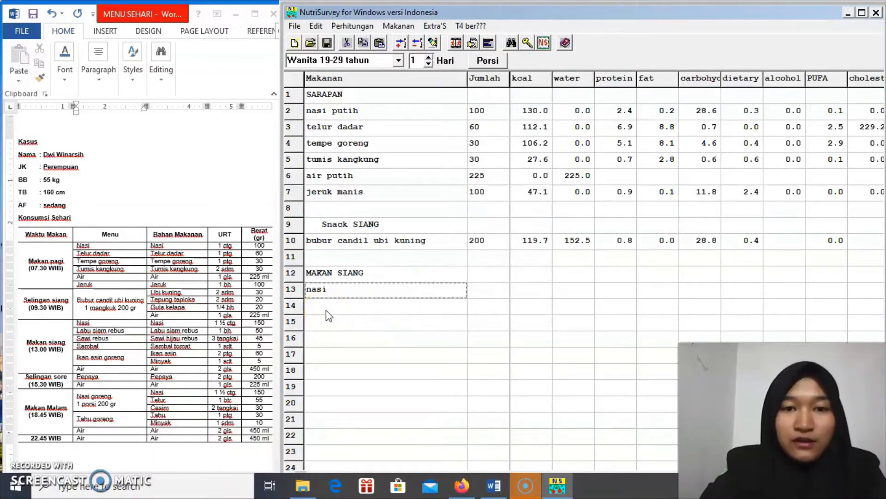
pyautogui.press('Return')
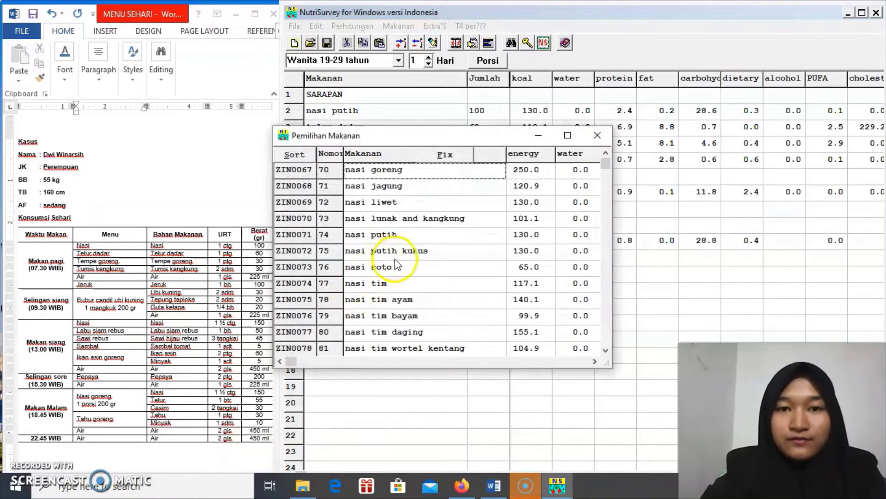
pyautogui.doubleClick(403, 242)
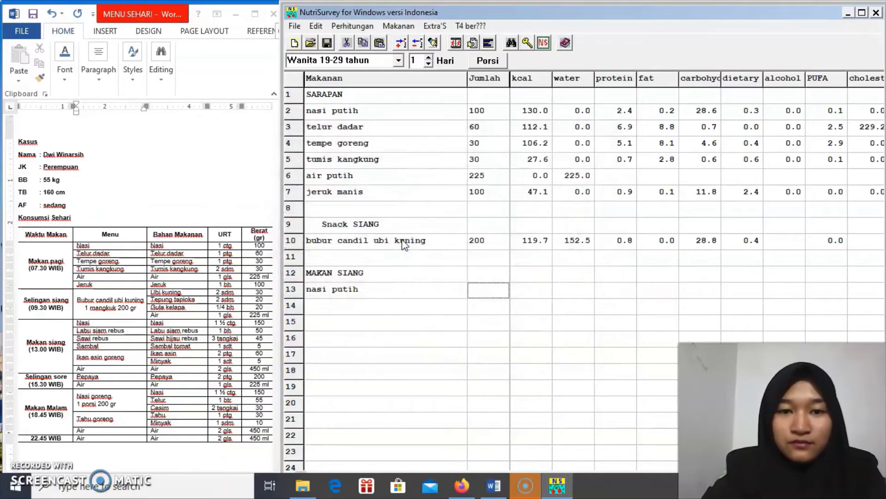
pyautogui.write('50')
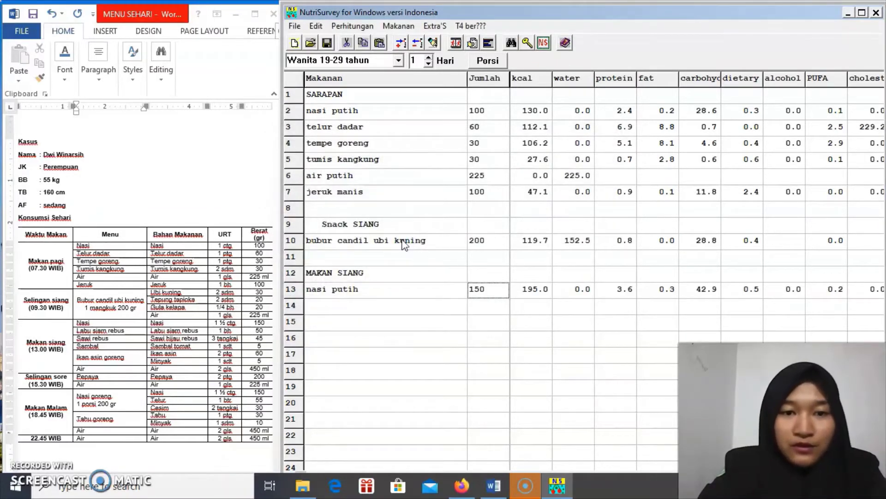
pyautogui.press('Return')
# Add labu siam mentah 50 and sawi hijau 45 to the lunch section
pyautogui.write('labu siam')
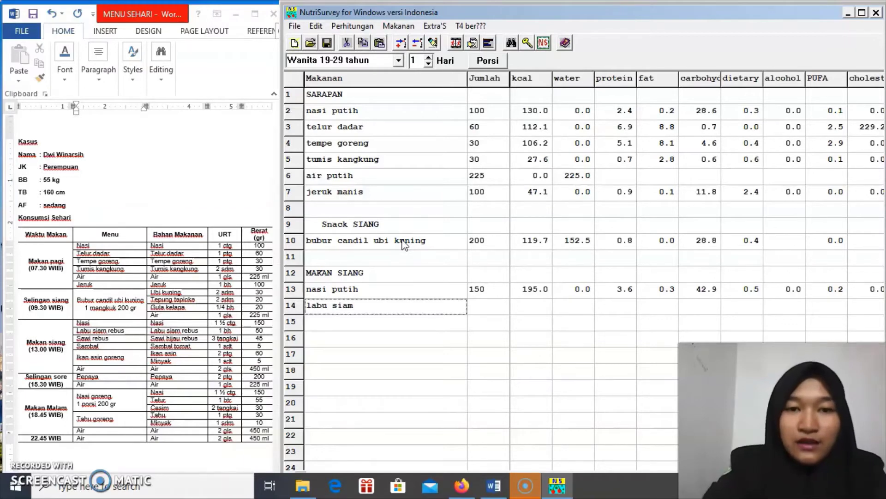
pyautogui.press('Return')
pyautogui.click(441, 186)
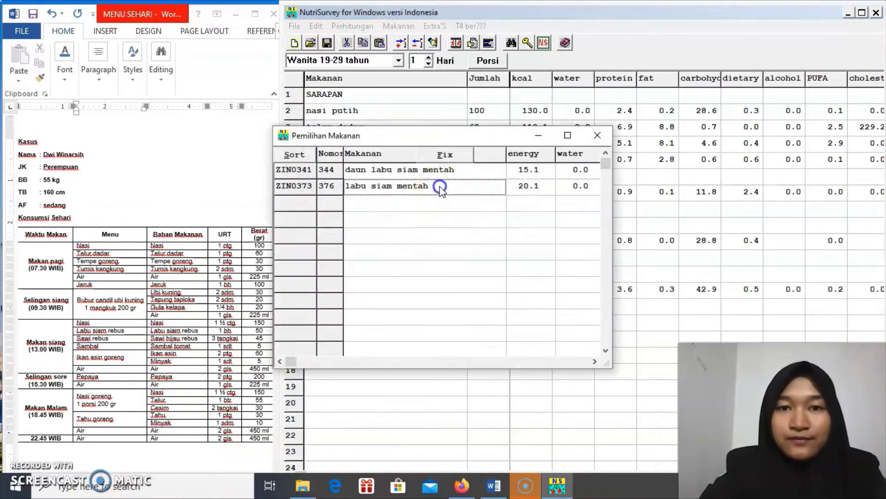
pyautogui.click(441, 186)
pyautogui.write('50')
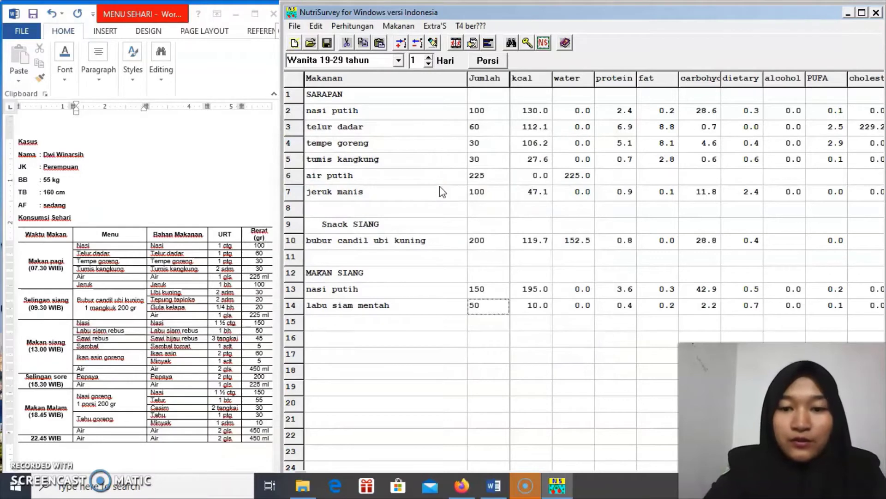
pyautogui.press('Return')
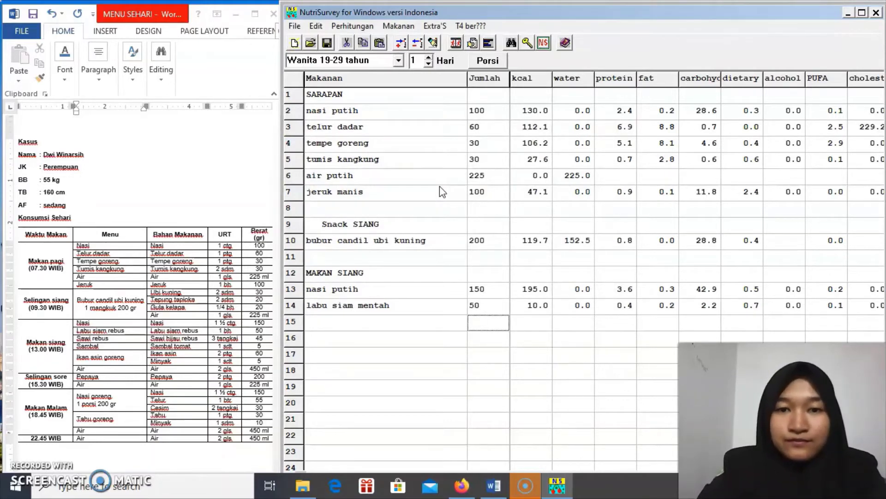
pyautogui.press('Left')
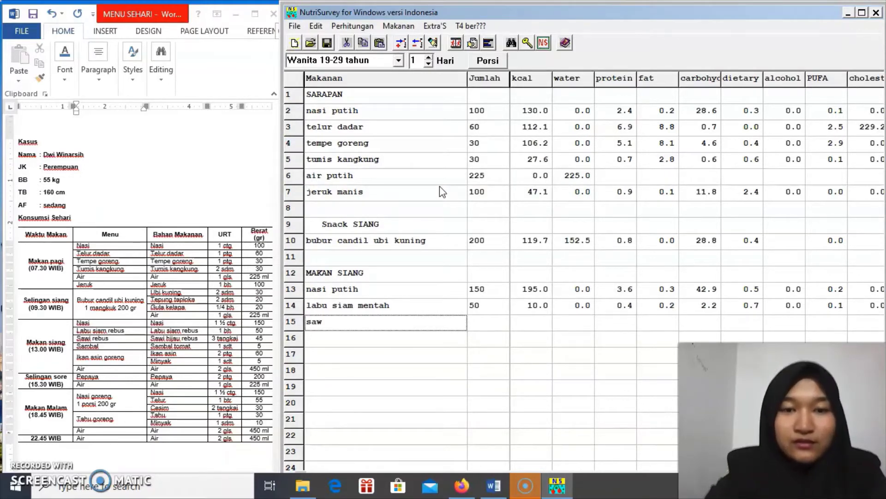
pyautogui.write('sawi hijau')
pyautogui.press('Return')
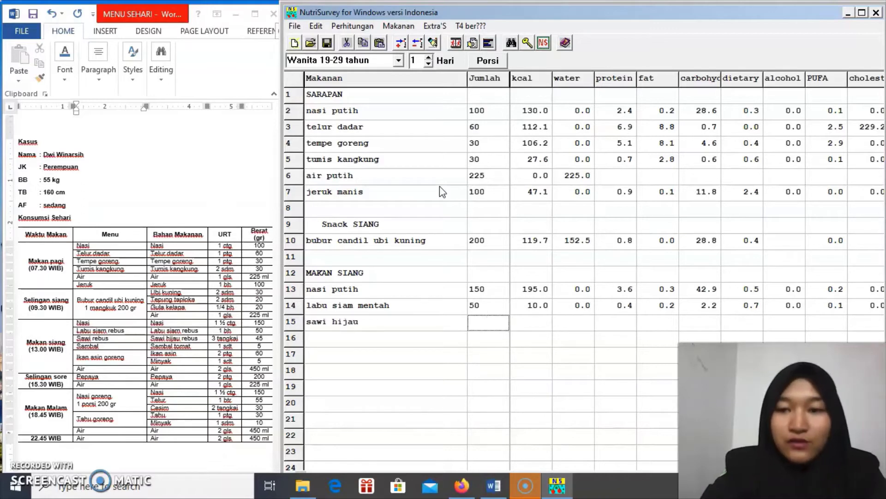
pyautogui.write('45')
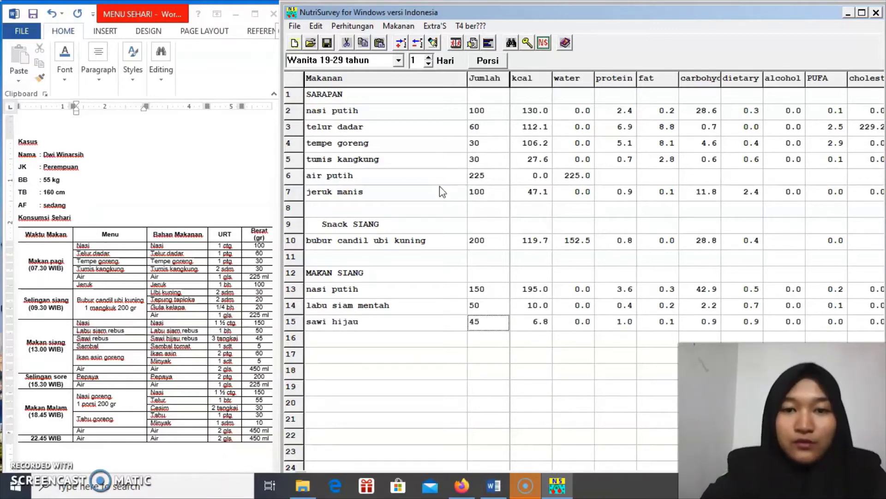
pyautogui.press('Return')
# Add ikan asin goreng 60 and air putih 450 to finish the lunch section
pyautogui.press('Left')
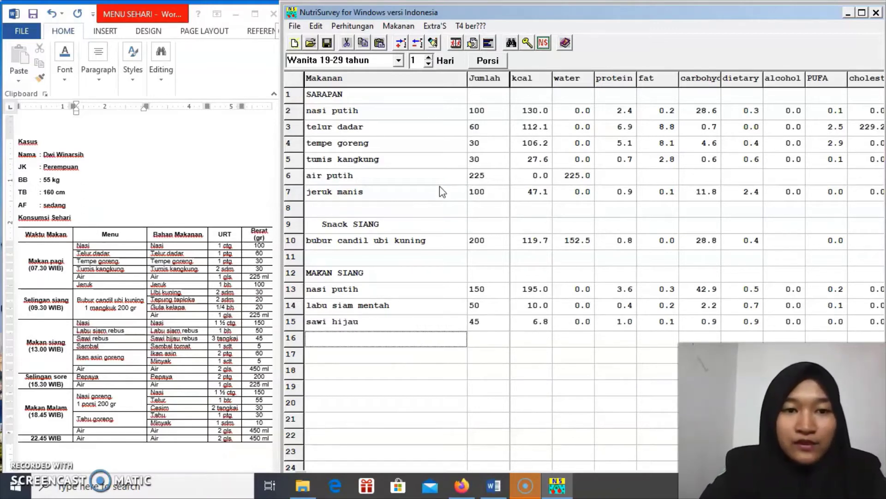
pyautogui.write('ikan asi')
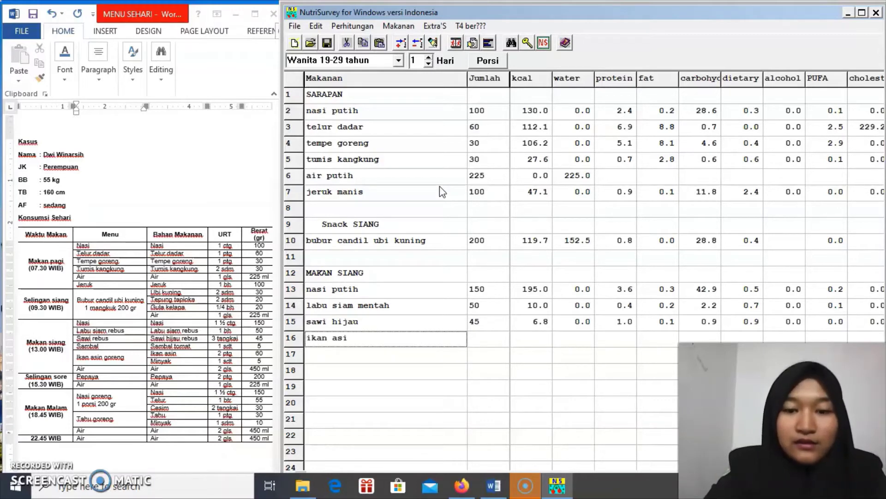
pyautogui.write('n g')
pyautogui.press('Return')
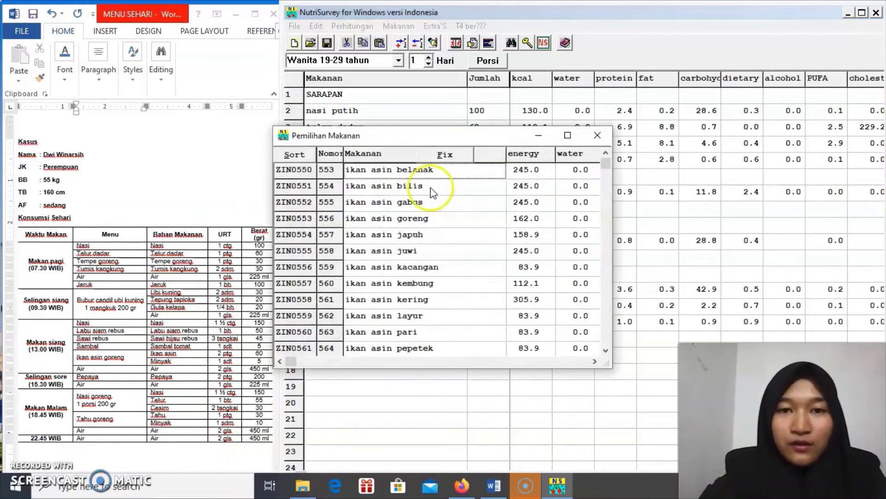
pyautogui.click(411, 217)
pyautogui.doubleClick(412, 219)
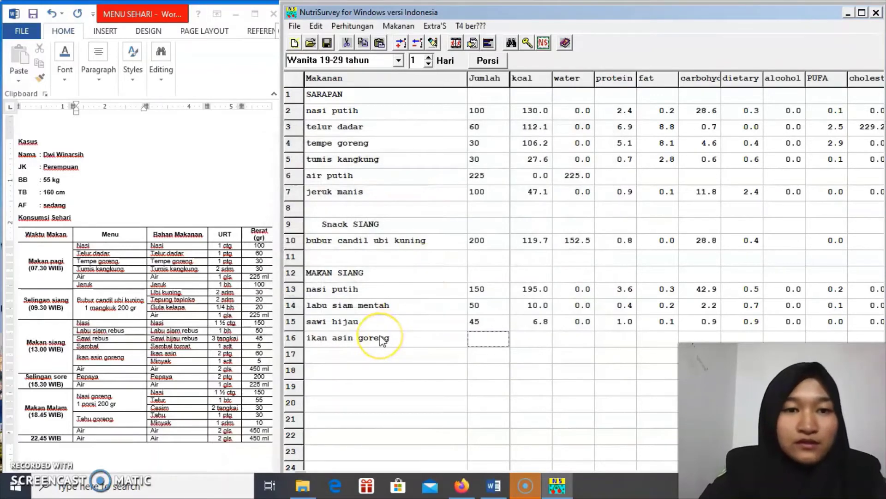
pyautogui.click(400, 366)
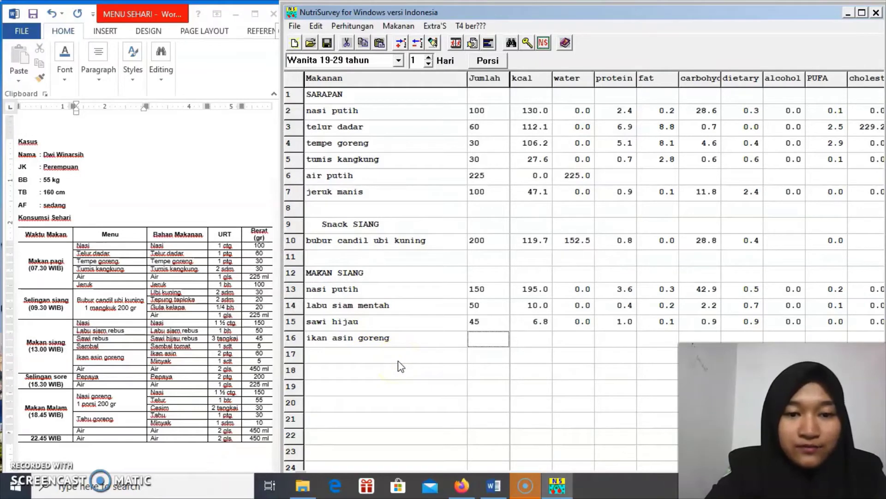
pyautogui.write('60')
pyautogui.press('Return')
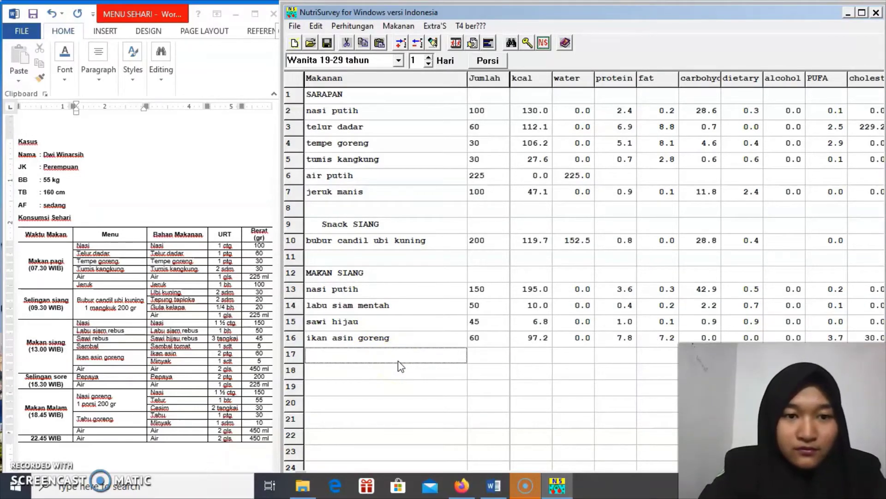
pyautogui.write('a')
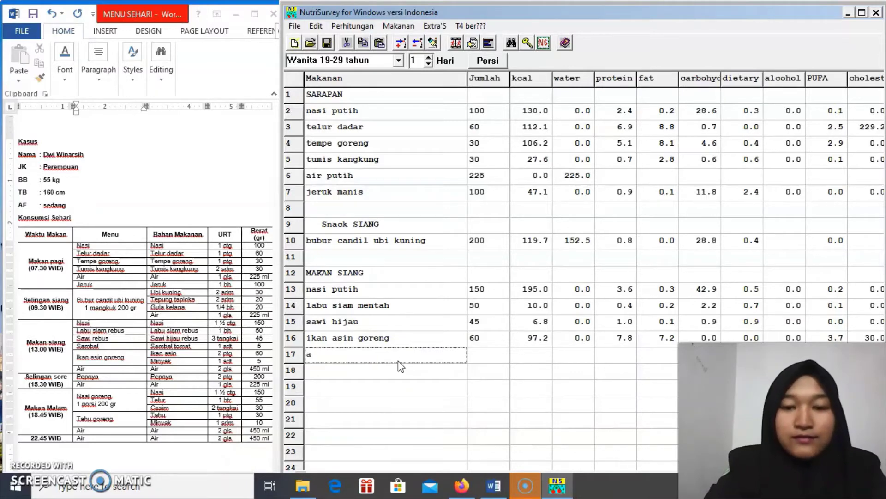
pyautogui.write('ir putih')
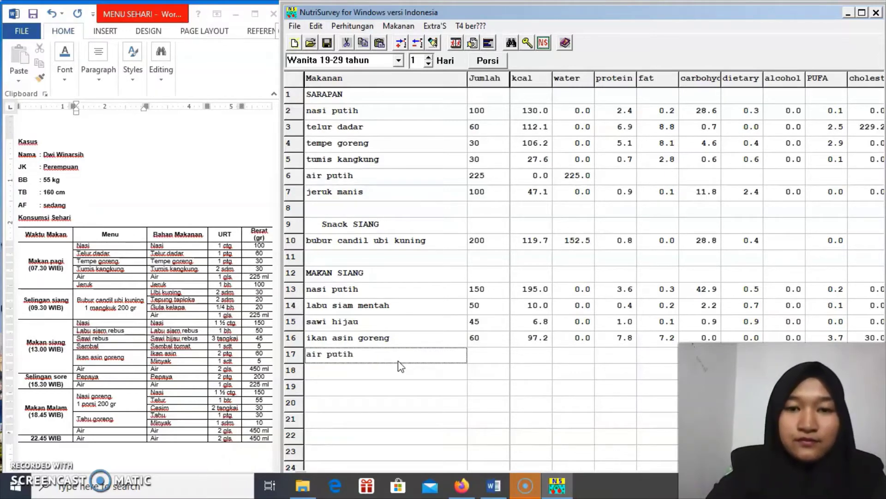
pyautogui.press('Return')
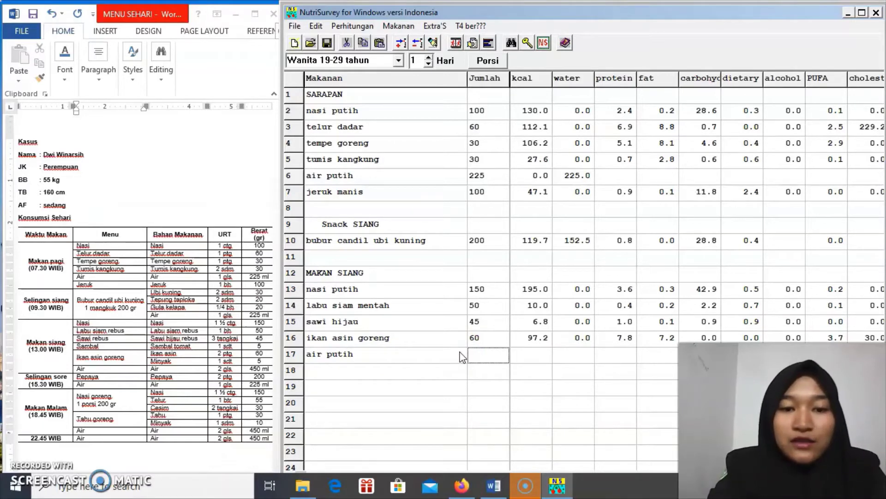
pyautogui.write('4')
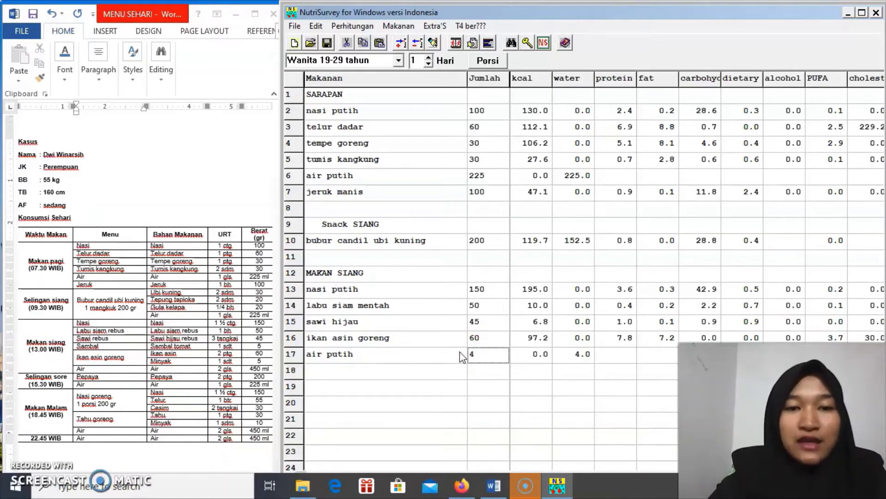
pyautogui.write('50')
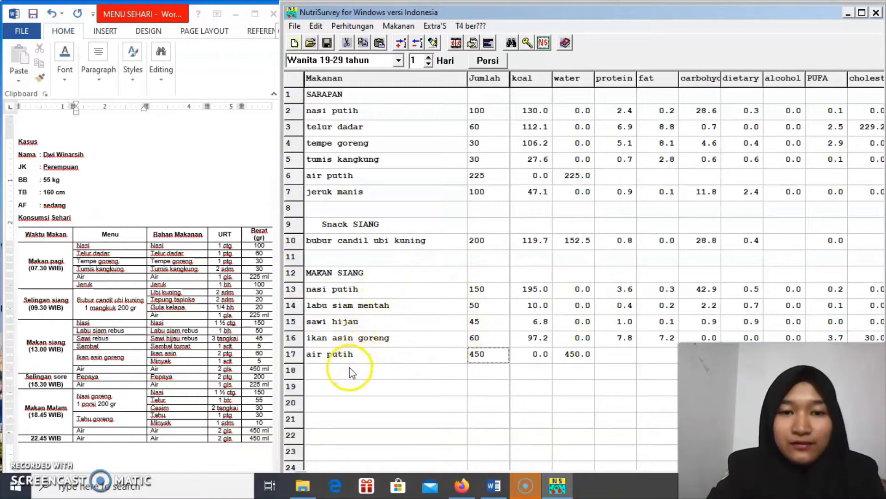
pyautogui.click(326, 387)
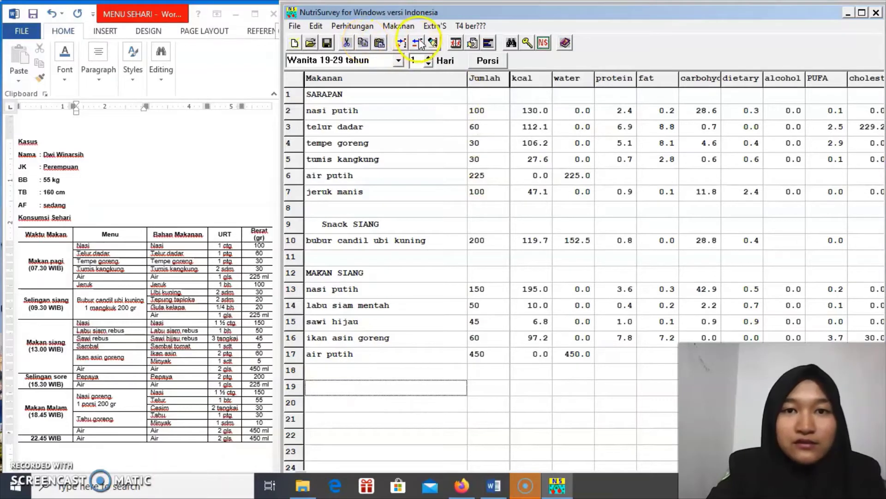
# Insert the Snack SORE heading at row 19 and add pepaya with amount 200
pyautogui.click(433, 43)
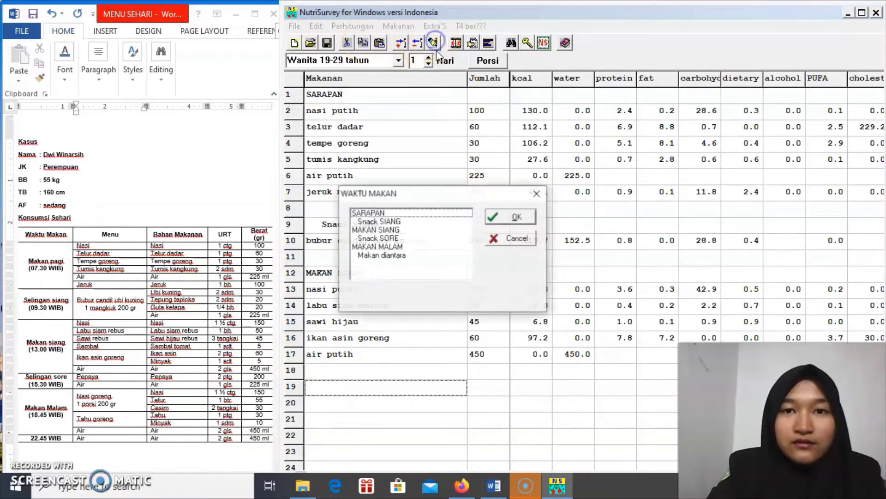
pyautogui.click(389, 238)
pyautogui.doubleClick(389, 238)
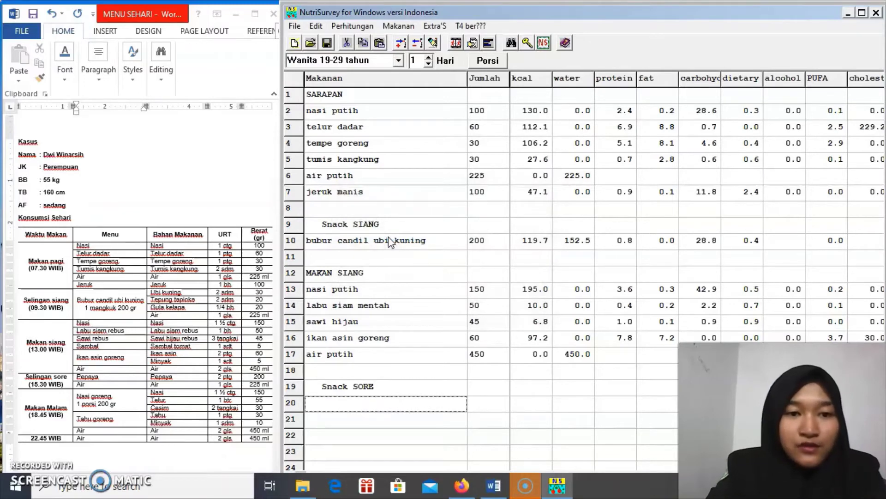
pyautogui.write('pepa')
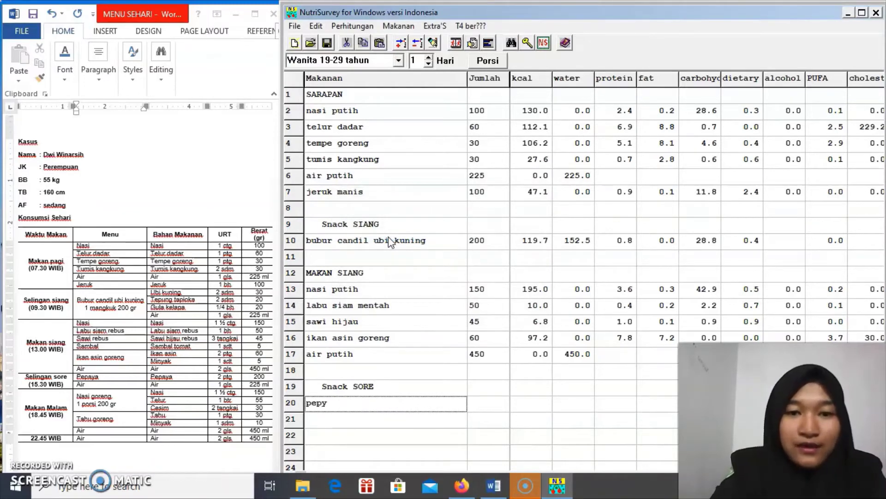
pyautogui.press('BackSpace')
pyautogui.write('aya')
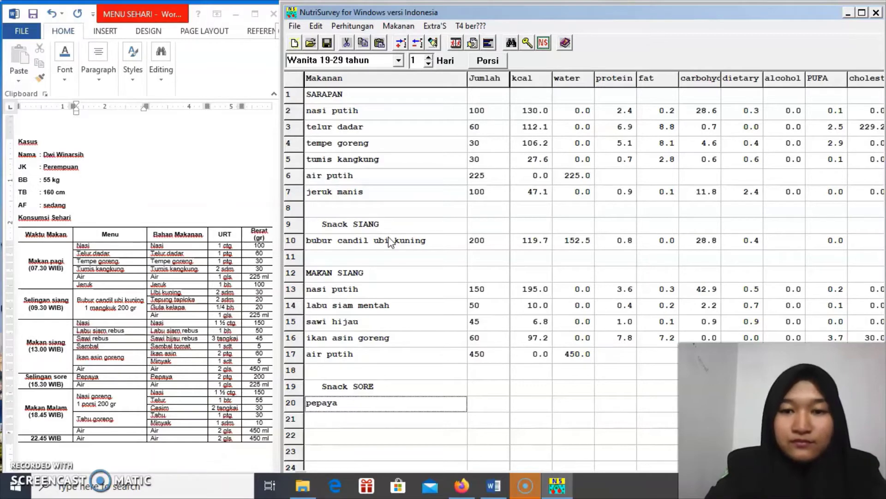
pyautogui.press('Return')
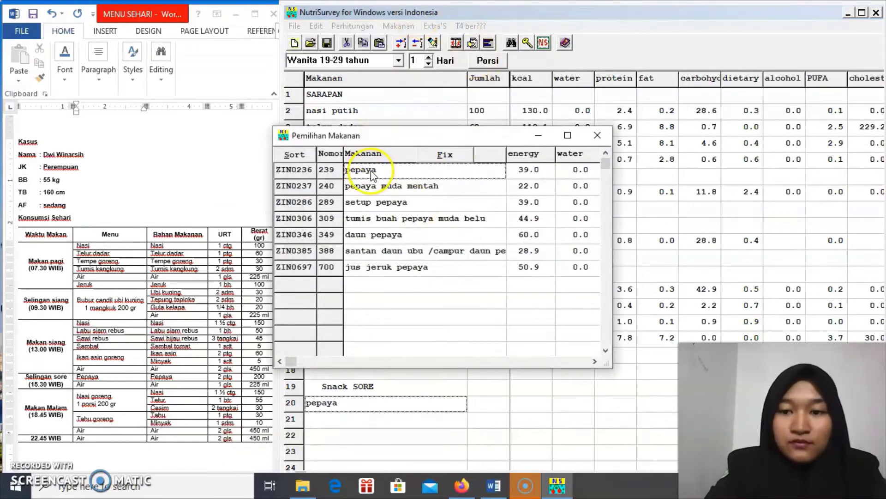
pyautogui.doubleClick(369, 172)
pyautogui.write('200')
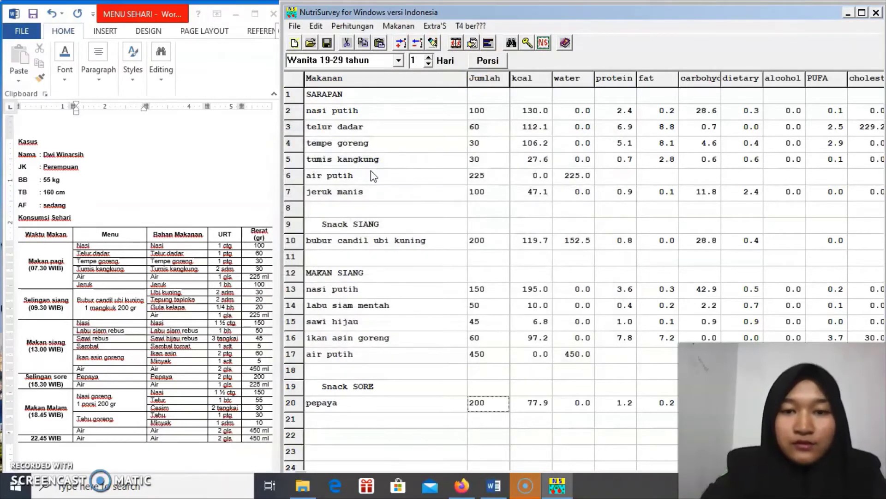
pyautogui.press('Return')
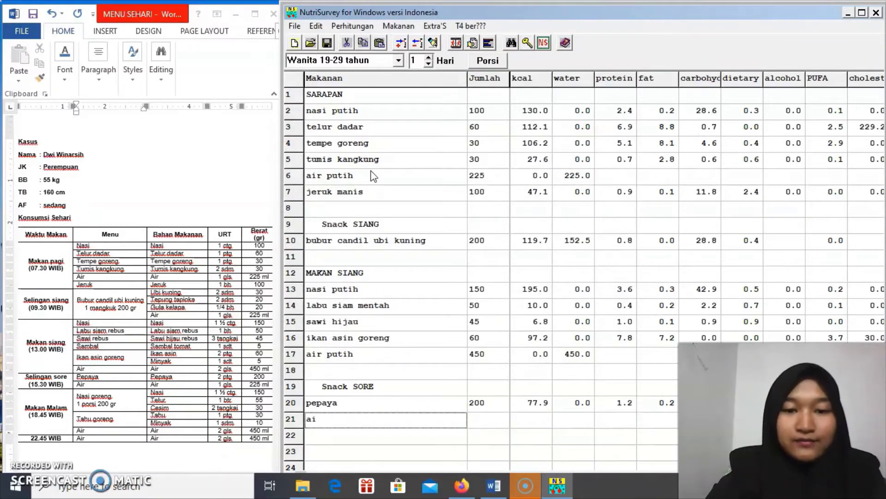
# Add air putih with amount 225, then select empty row 23 for the next meal
pyautogui.write('air')
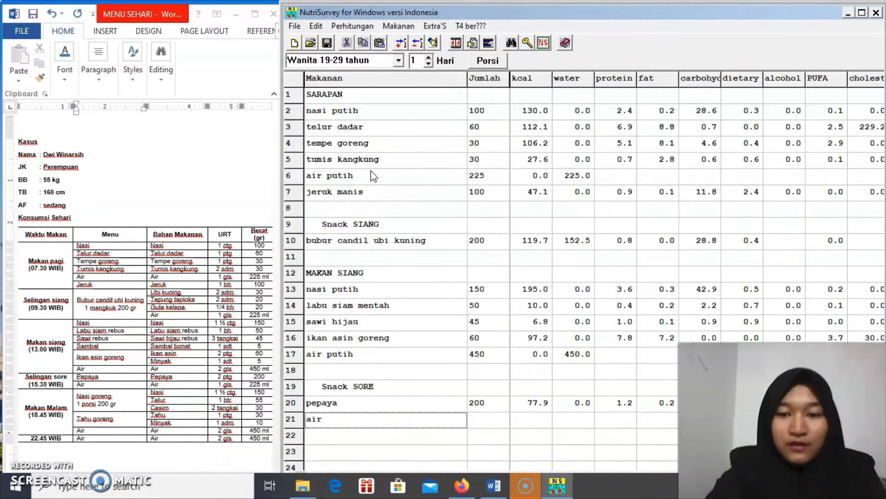
pyautogui.write(' putih')
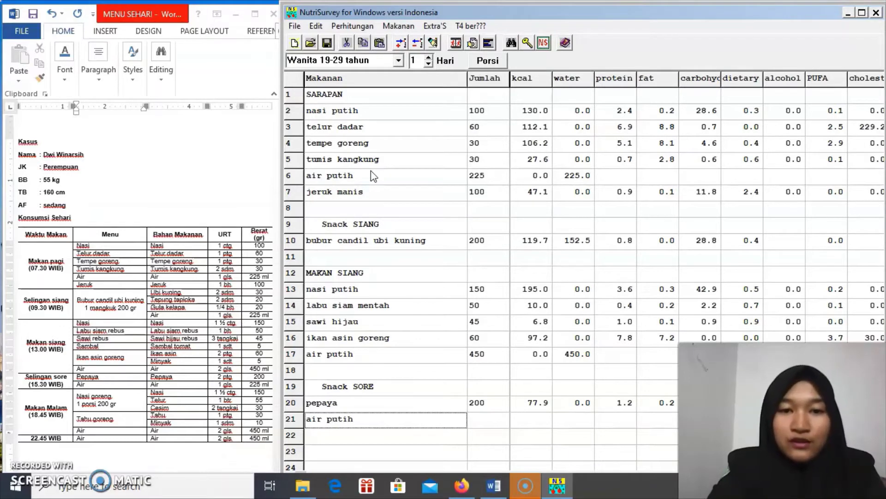
pyautogui.click(496, 420)
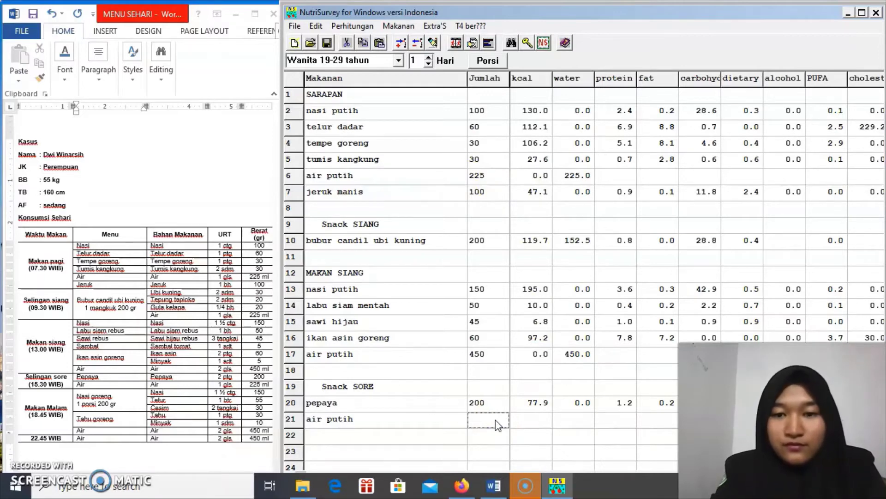
pyautogui.write('22')
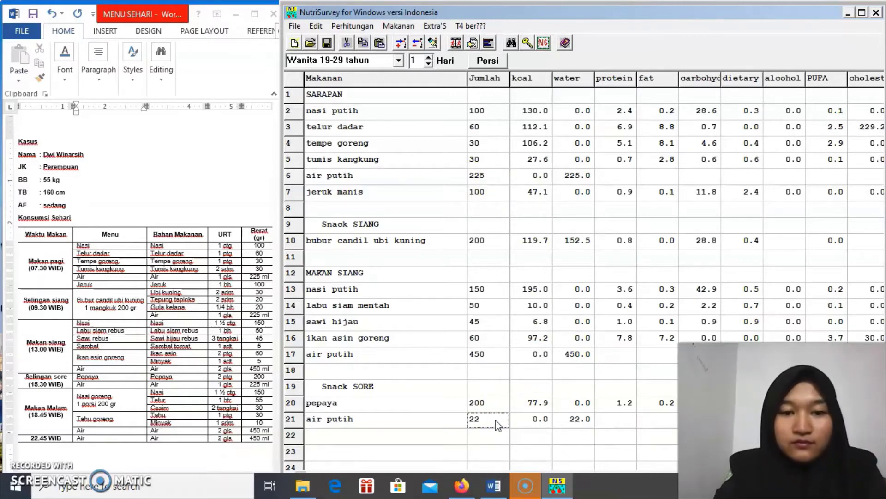
pyautogui.write('5')
pyautogui.press('Return')
pyautogui.press('Down')
pyautogui.press('Down')
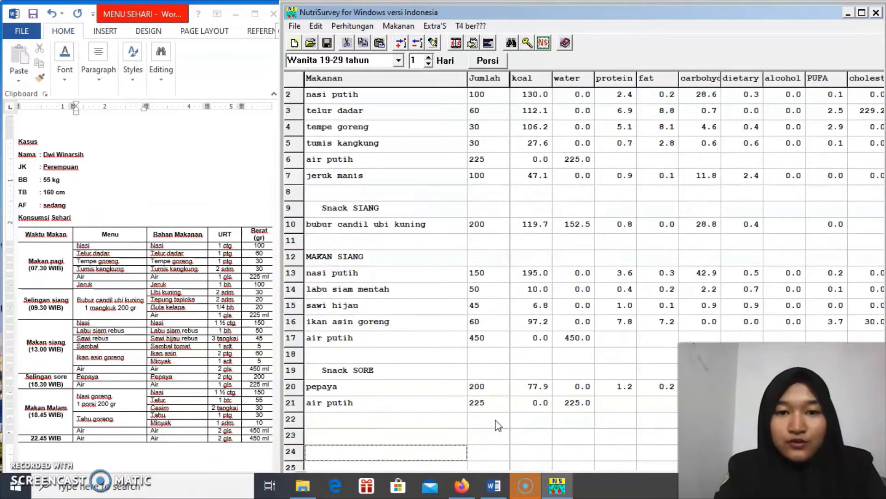
pyautogui.press('Down')
pyautogui.press('Down')
pyautogui.press('Down')
pyautogui.press('Down')
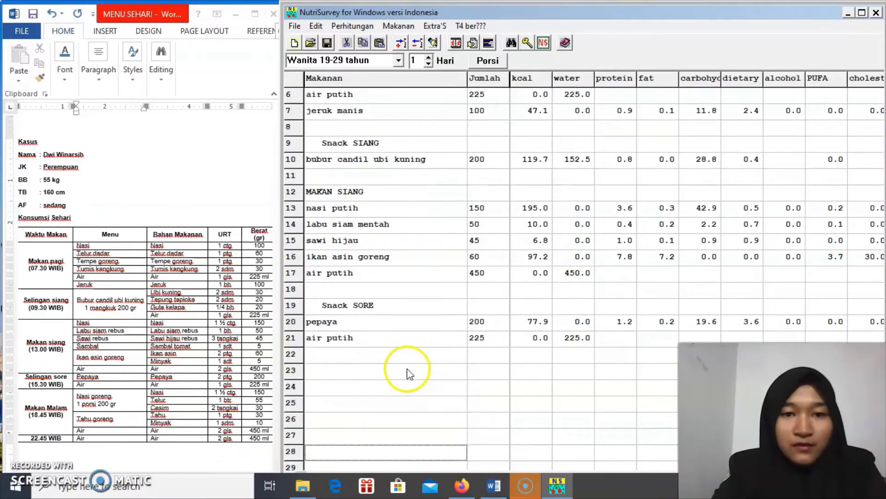
pyautogui.click(409, 373)
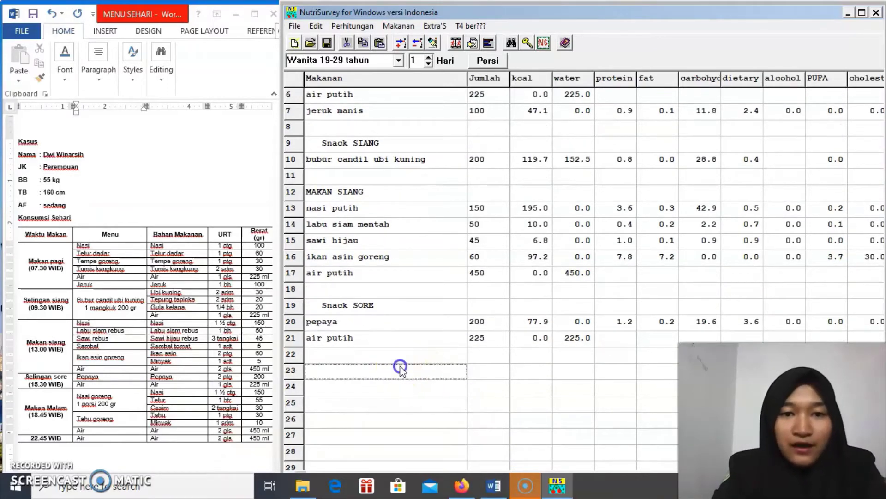
# Insert the MAKAN MALAM heading at row 23 and add nasi goreng with amount 200
pyautogui.click(434, 43)
pyautogui.click(392, 247)
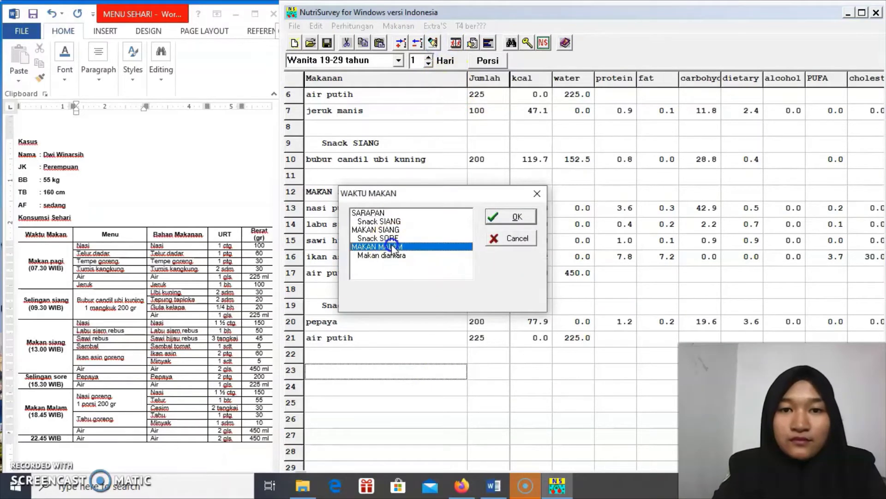
pyautogui.doubleClick(393, 249)
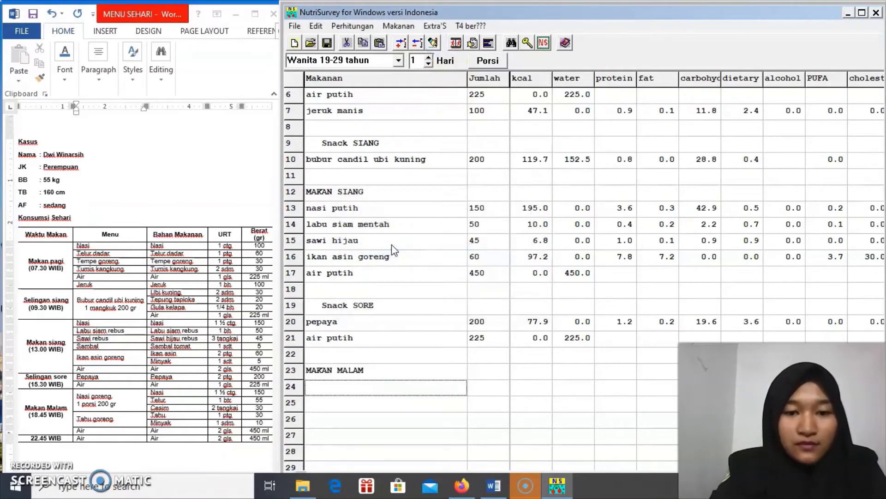
pyautogui.write('nasi g')
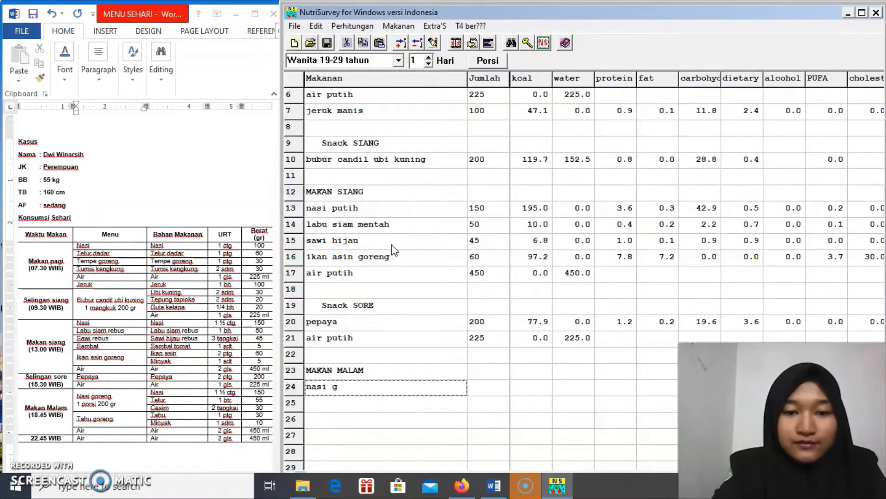
pyautogui.write('oreng')
pyautogui.press('Return')
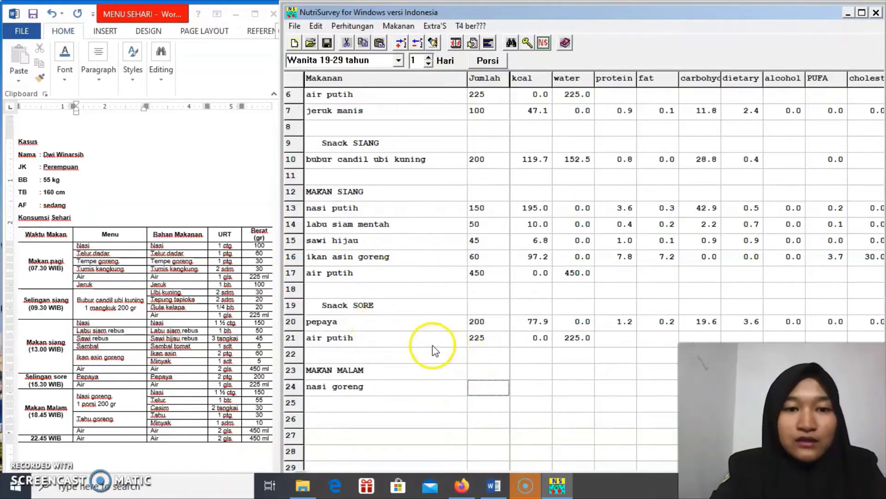
pyautogui.write('200')
# Add tahu goreng 30 and air putih 450 to the dinner section
pyautogui.click(431, 403)
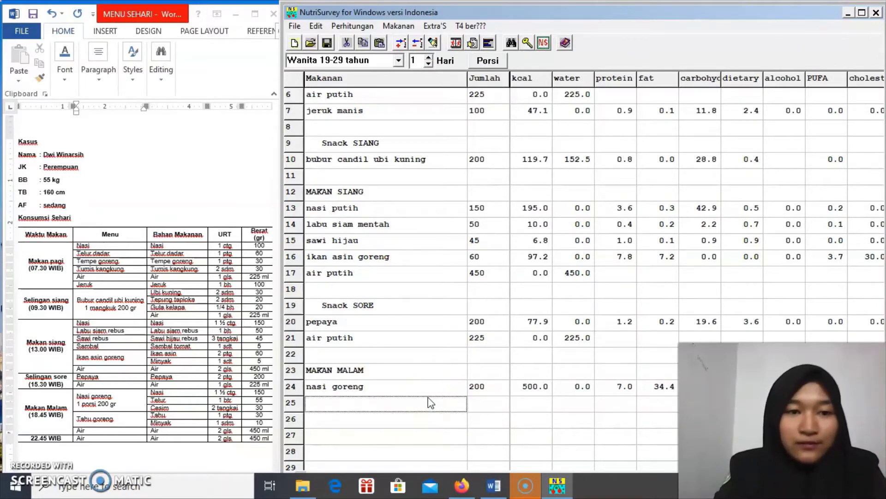
pyautogui.write('t')
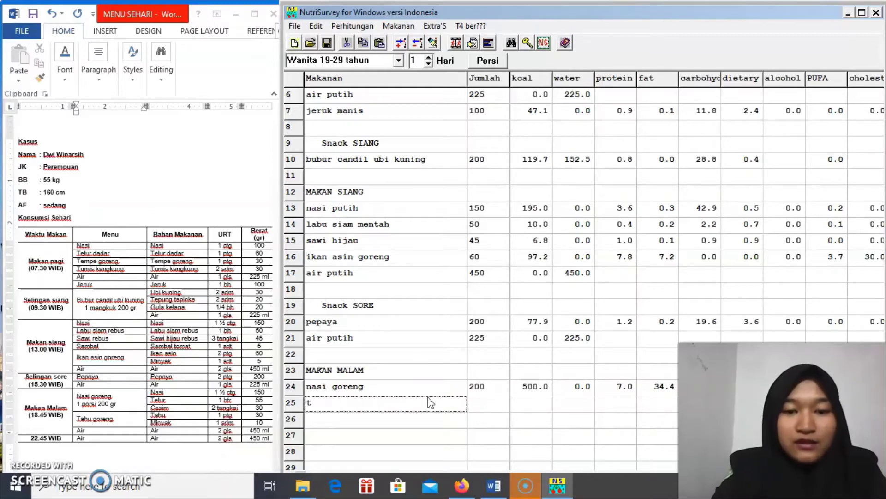
pyautogui.write('ahu goreng')
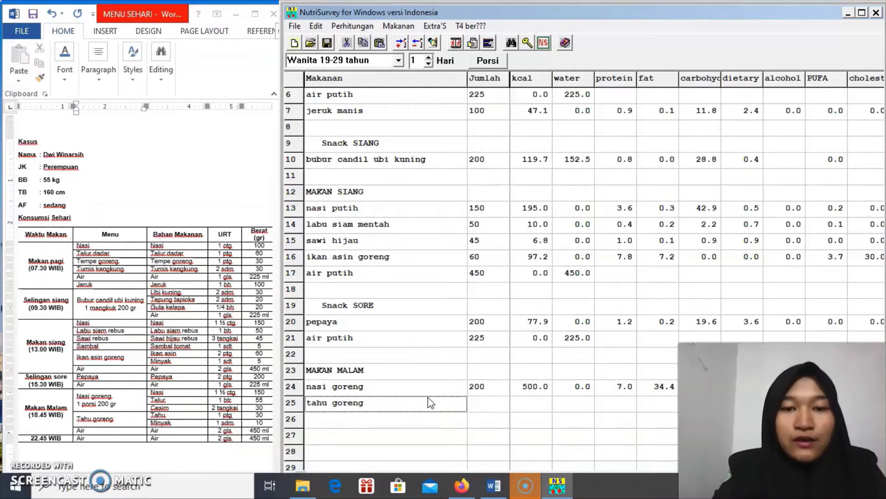
pyautogui.press('Return')
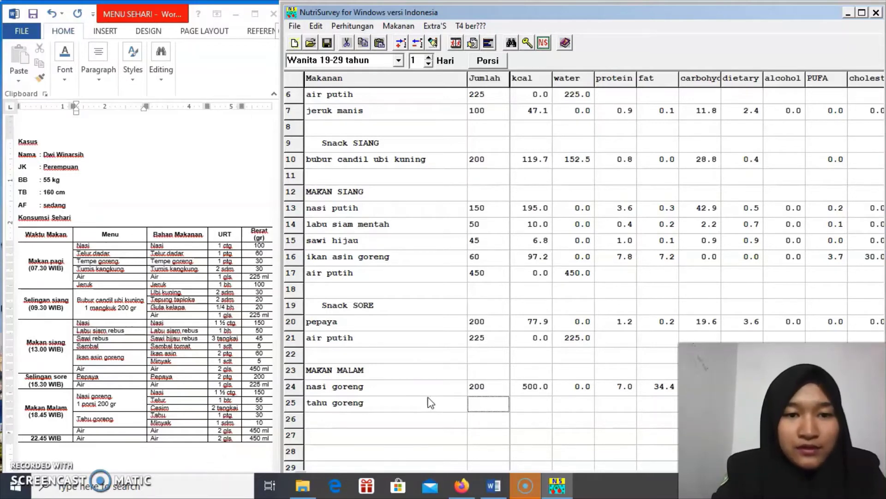
pyautogui.write('30')
pyautogui.press('Return')
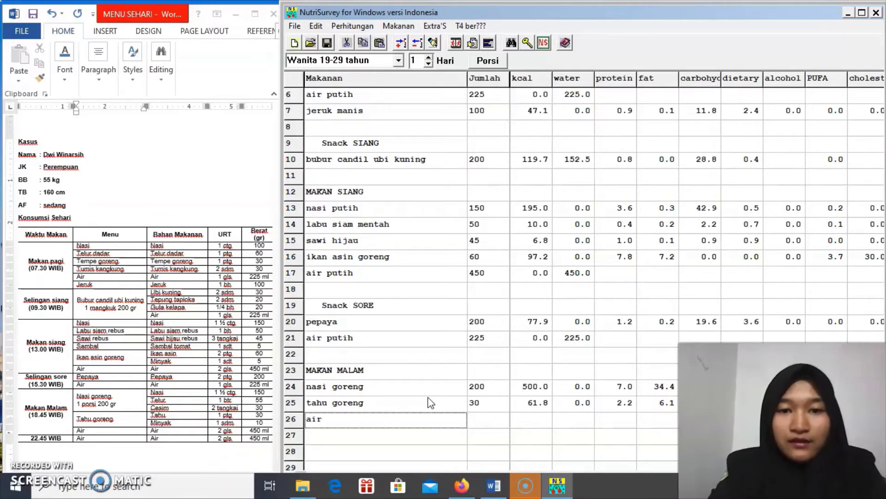
pyautogui.write('air putih')
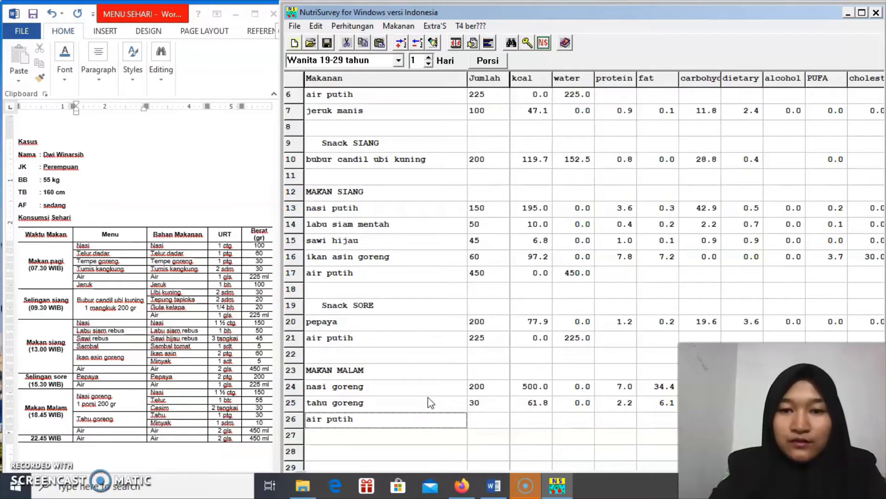
pyautogui.press('Return')
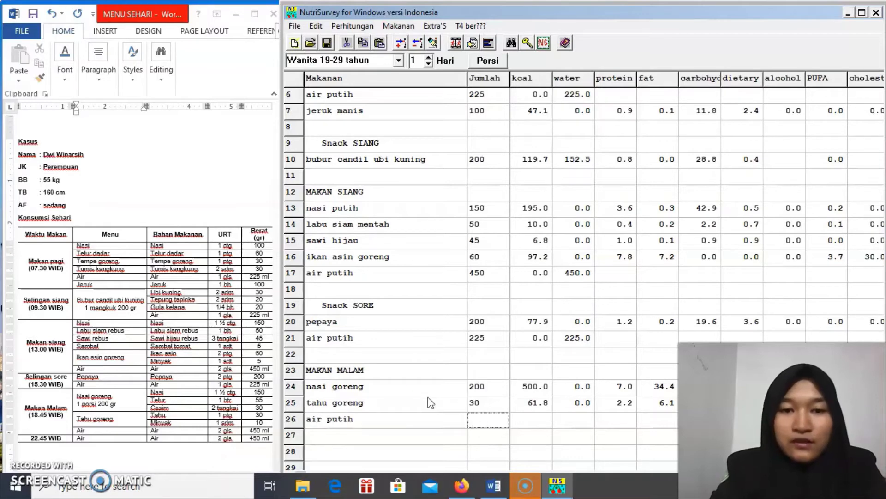
pyautogui.write('450')
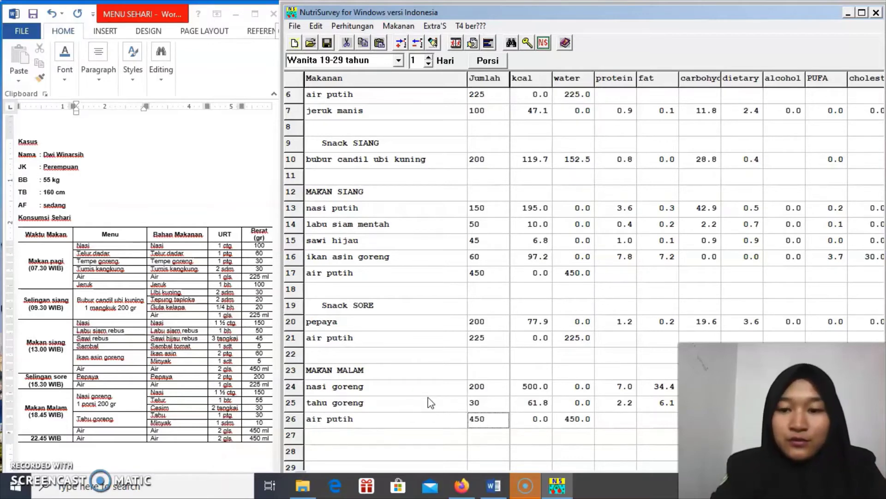
pyautogui.press('Return')
pyautogui.press('Down')
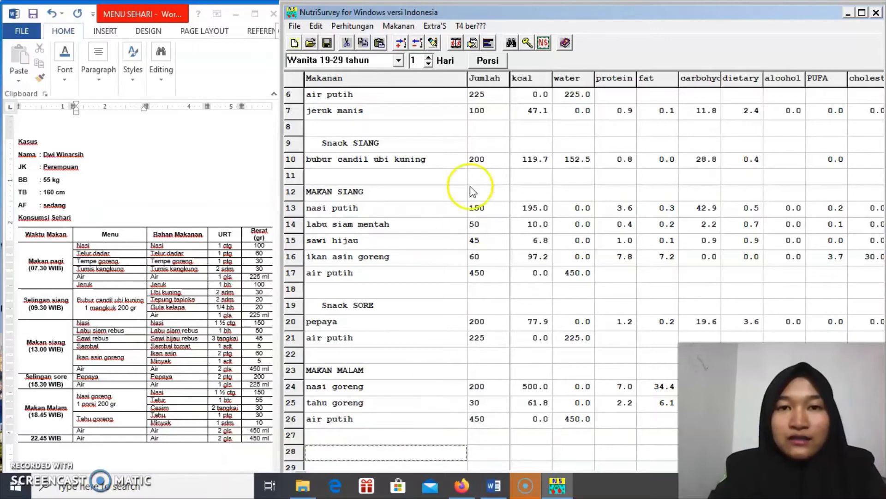
# Insert a Makan diantara heading at row 28 with air putih 450 below it
pyautogui.click(433, 42)
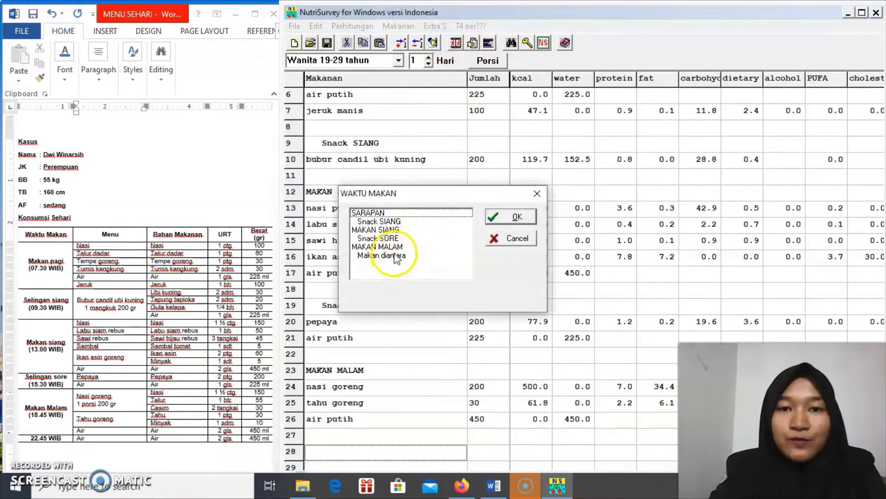
pyautogui.click(395, 255)
pyautogui.doubleClick(395, 255)
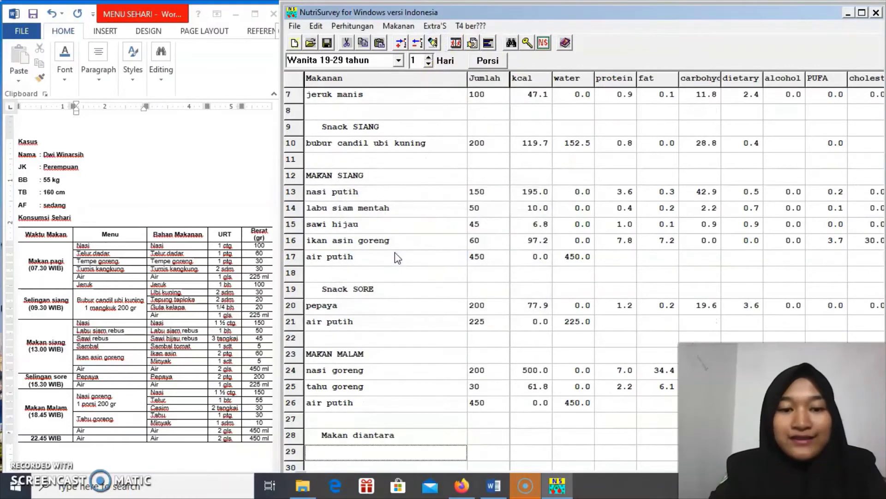
pyautogui.write('ai')
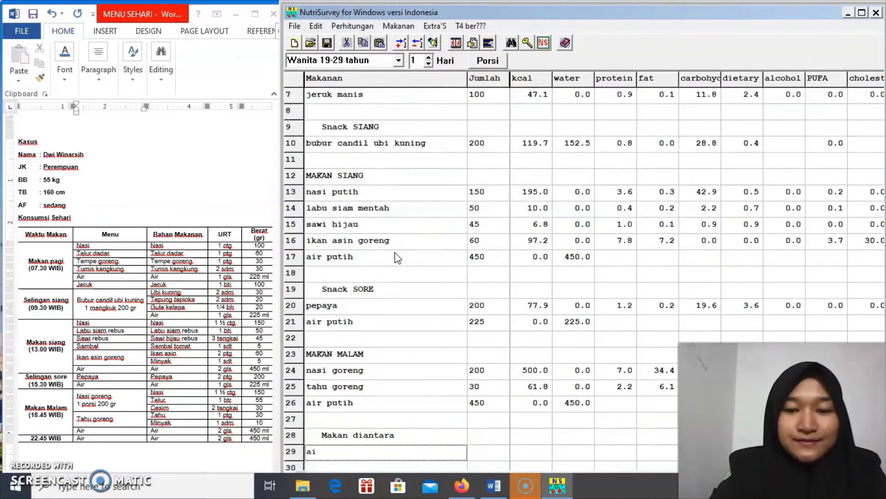
pyautogui.write('r pp')
pyautogui.press('BackSpace')
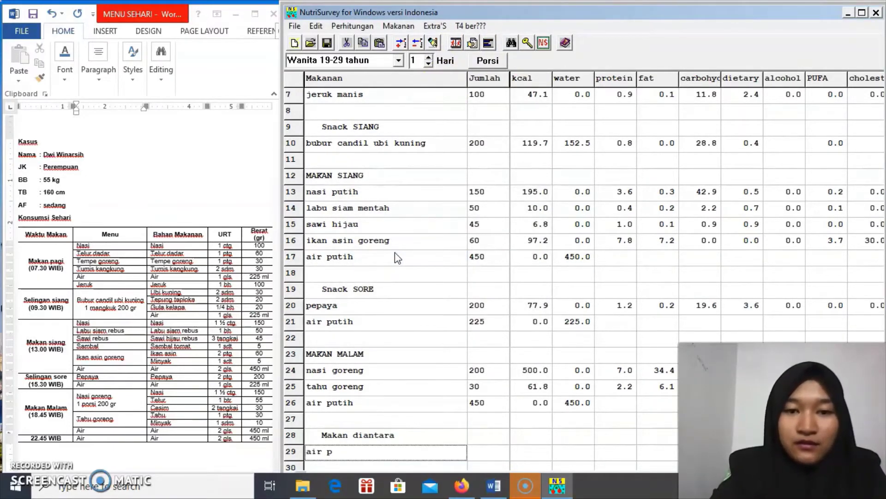
pyautogui.write('utih')
pyautogui.press('Return')
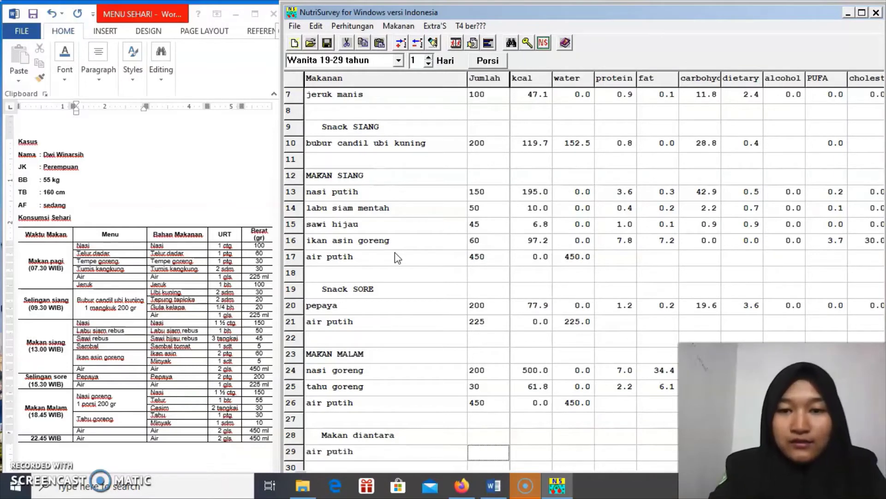
pyautogui.write('450')
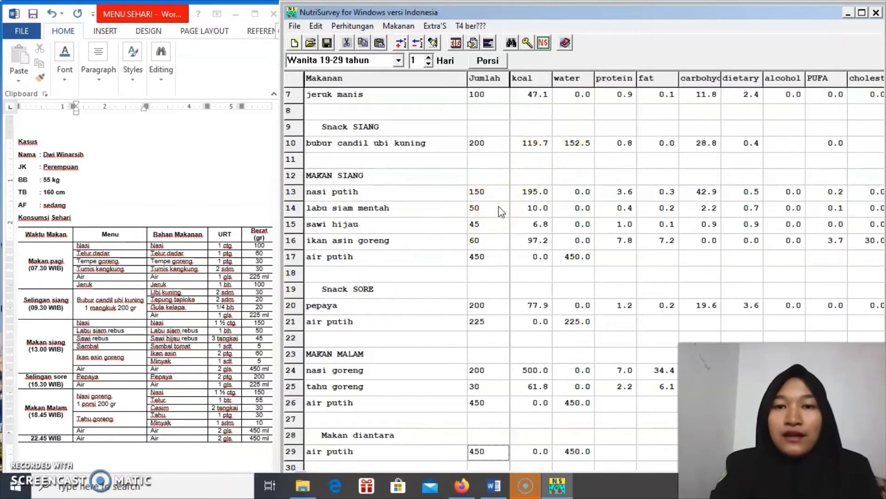
pyautogui.press('Up')
pyautogui.press('Up')
pyautogui.press('Up')
pyautogui.press('Up')
pyautogui.press('Up')
pyautogui.press('Up')
pyautogui.press('Up')
pyautogui.press('Up')
pyautogui.press('Up')
pyautogui.press('Up')
pyautogui.press('Up')
pyautogui.press('Up')
pyautogui.press('Up')
pyautogui.press('Up')
pyautogui.press('Up')
pyautogui.press('Up')
pyautogui.press('Up')
pyautogui.press('Up')
pyautogui.press('Up')
pyautogui.press('Up')
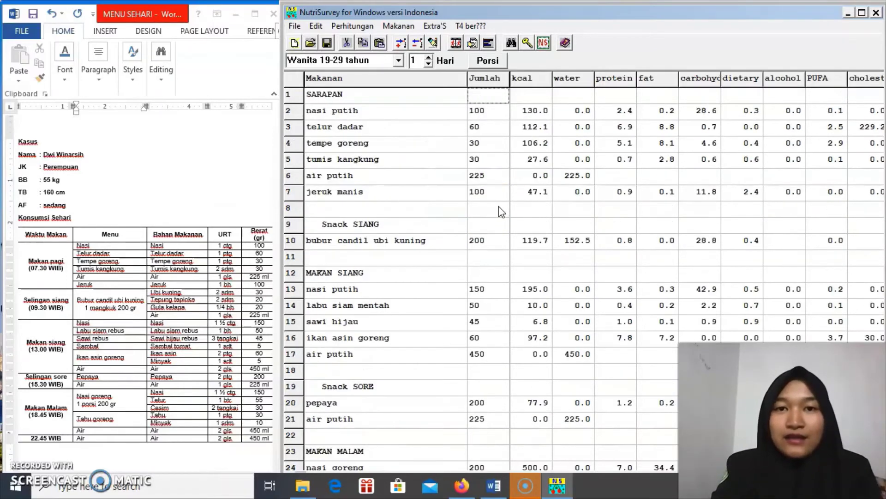
# Save the menu under the new name 'ujian praktikummm 2.epl' using Simpan dgn nama Baru
pyautogui.click(299, 29)
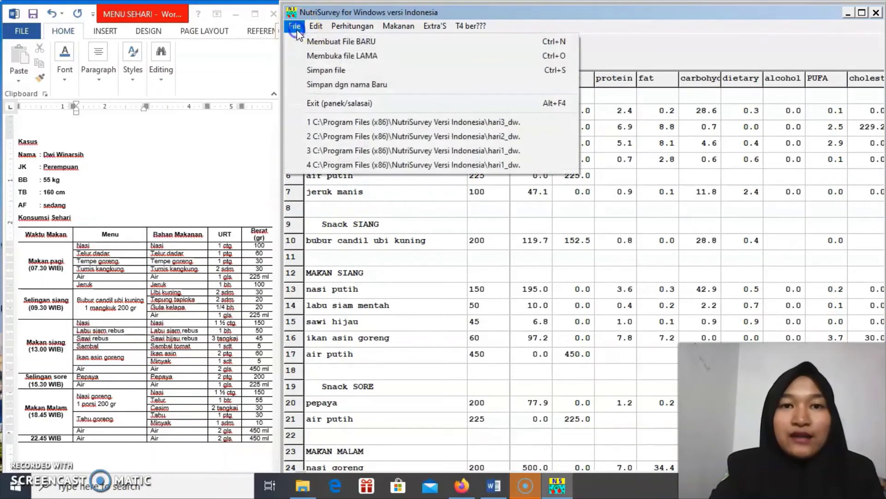
pyautogui.click(359, 81)
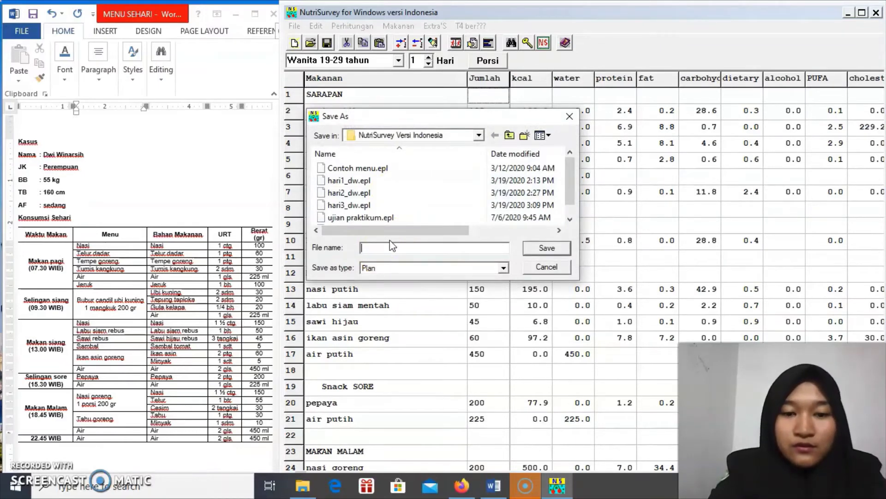
pyautogui.write('ujian o')
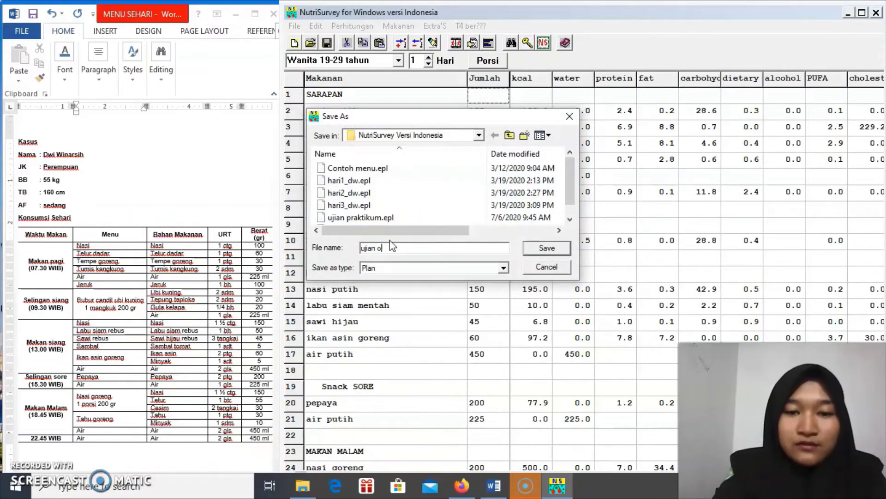
pyautogui.press('BackSpace')
pyautogui.write('prakt')
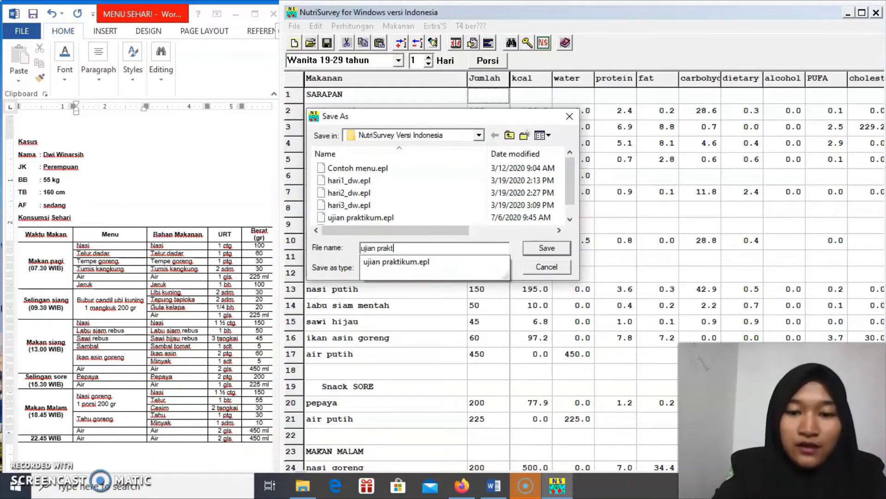
pyautogui.write('ikummm 2')
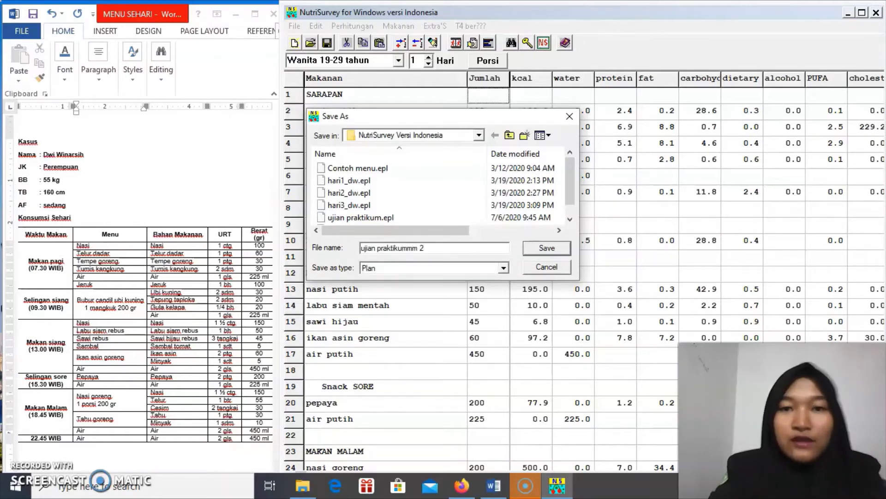
pyautogui.click(549, 248)
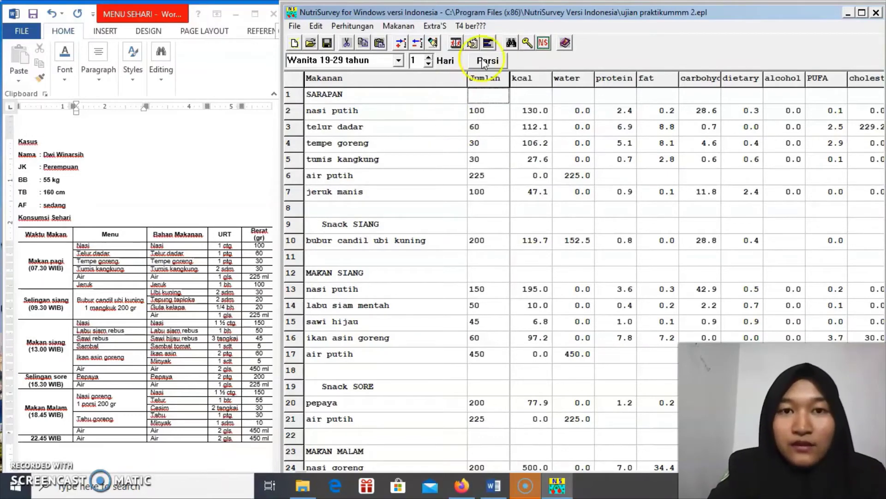
pyautogui.click(437, 73)
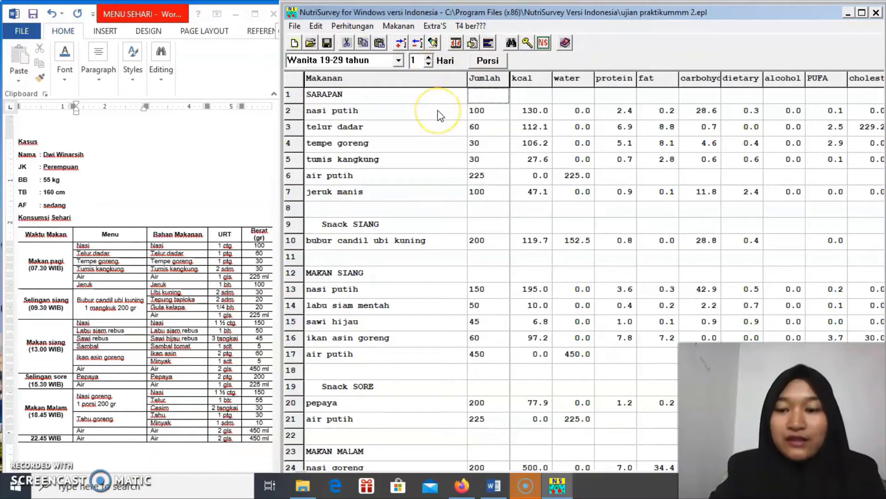
# Maximize the NutriSurvey window to see the full menu and total analysis (1491.6 kcal)
pyautogui.click(862, 14)
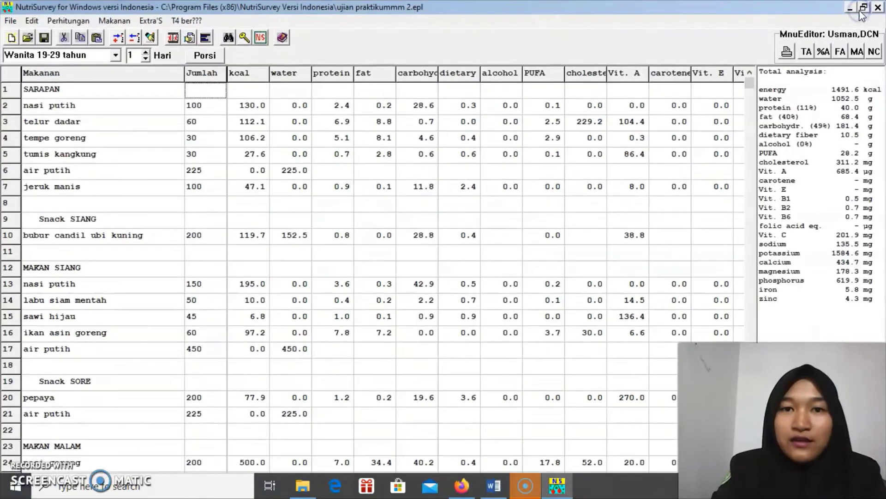
pyautogui.click(621, 117)
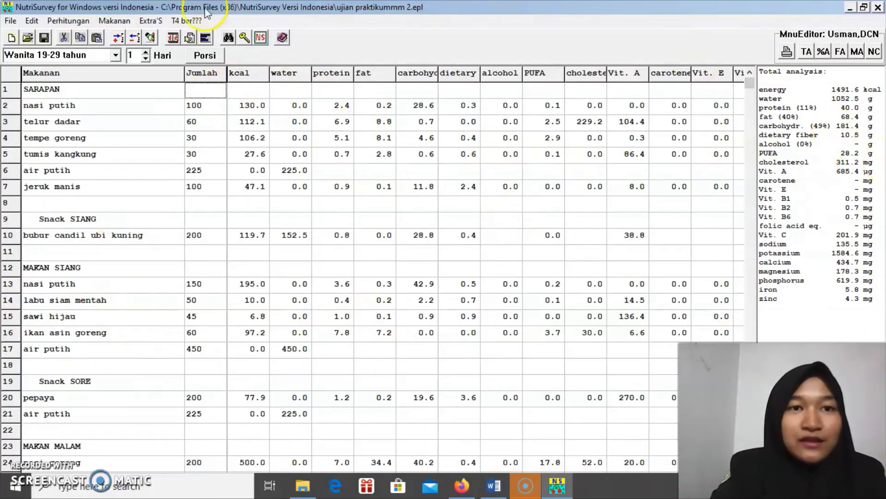
pyautogui.click(157, 21)
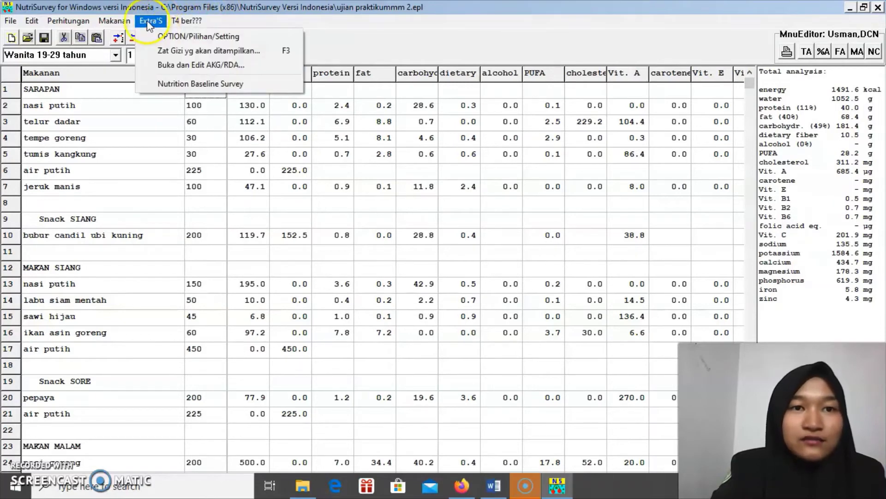
pyautogui.click(165, 65)
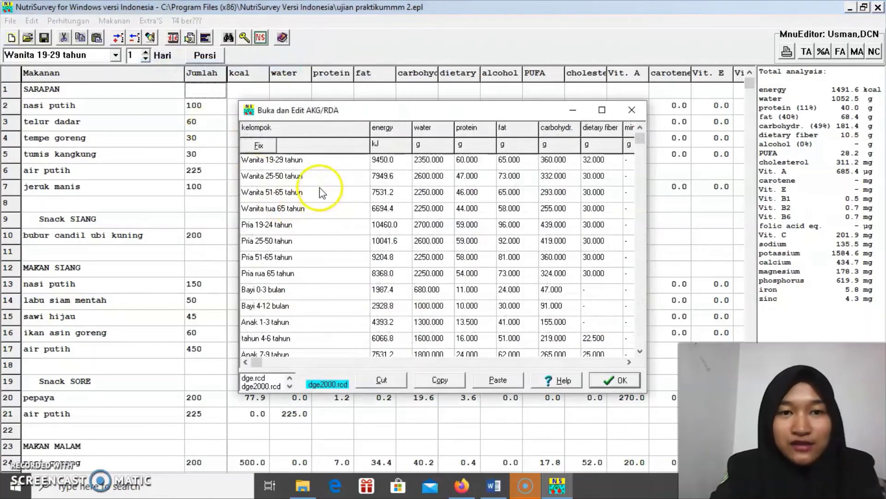
pyautogui.doubleClick(307, 162)
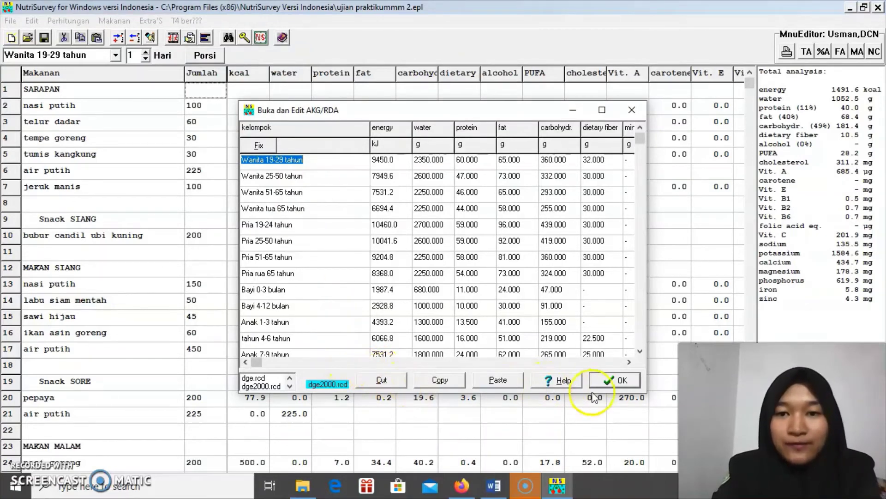
pyautogui.click(616, 383)
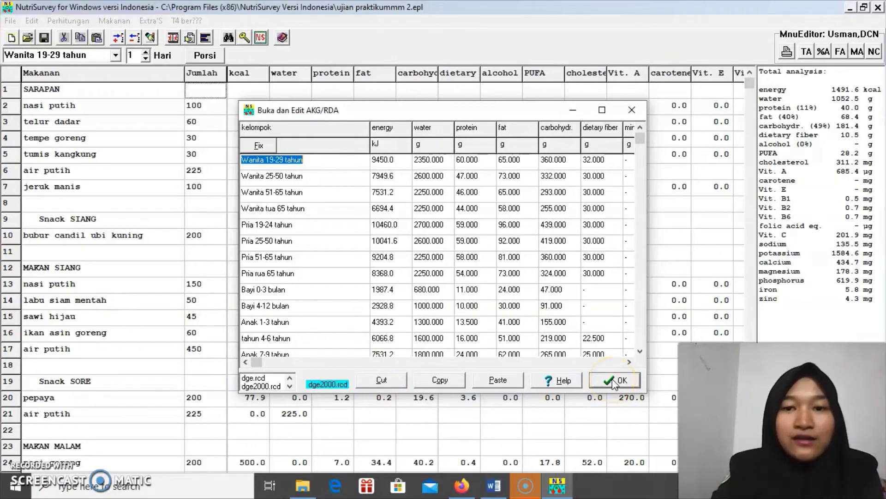
pyautogui.click(614, 381)
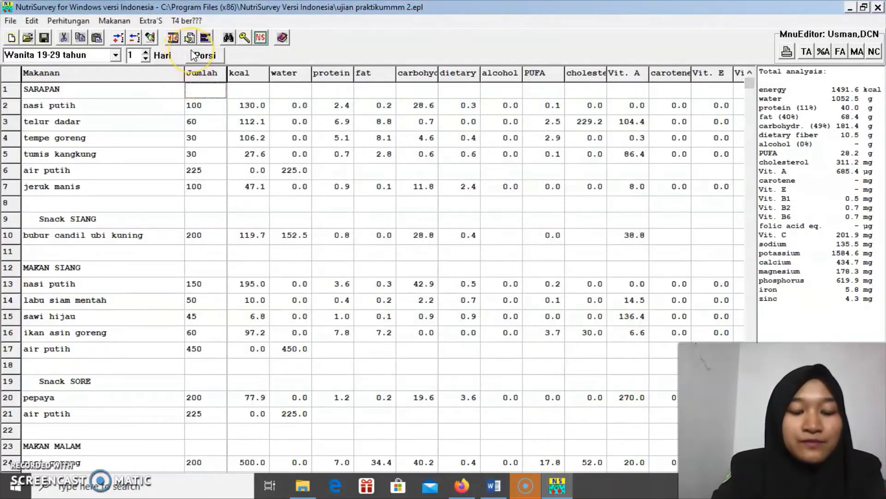
pyautogui.click(150, 21)
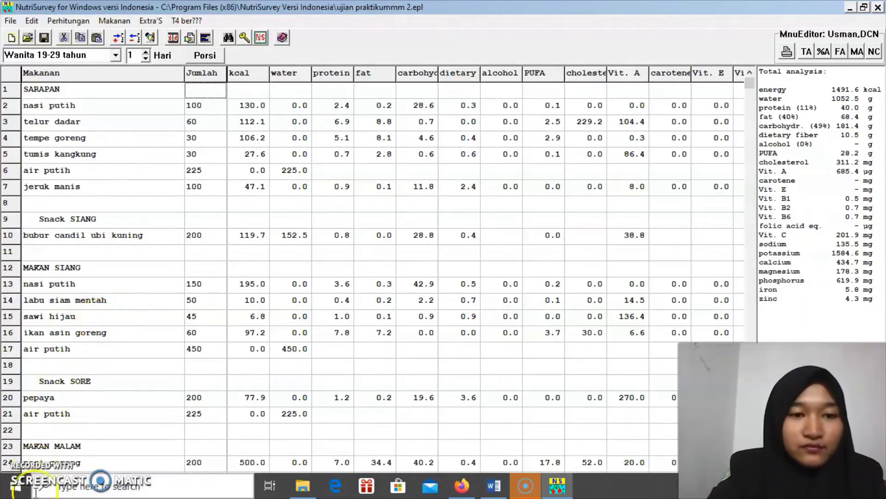
pyautogui.click(530, 494)
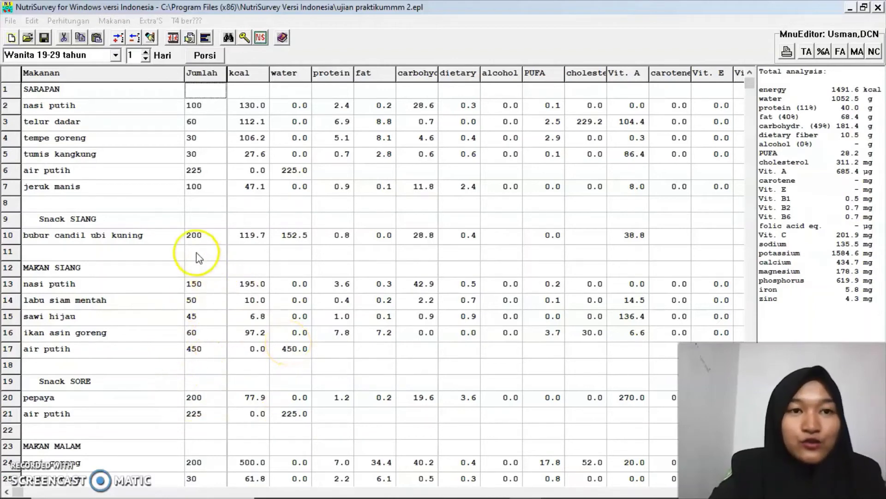
# Open the Kebutuhan Energi calculator and enter the subject's name and age 20
pyautogui.click(66, 22)
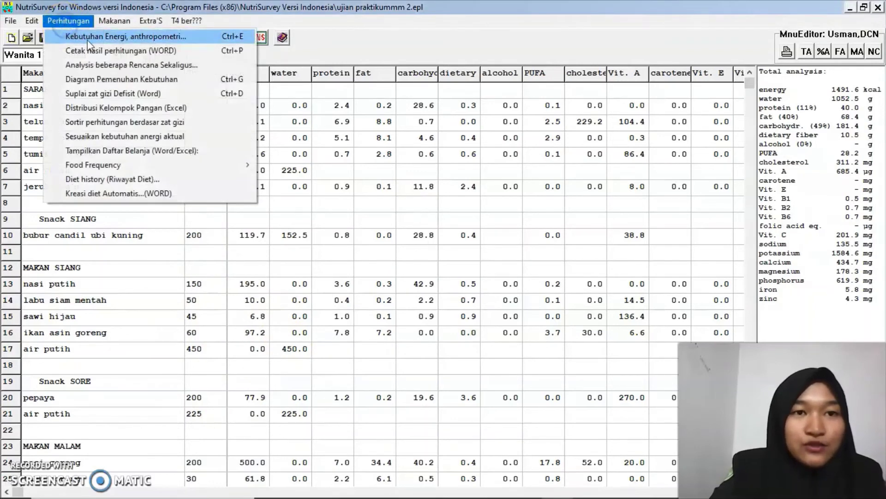
pyautogui.click(145, 42)
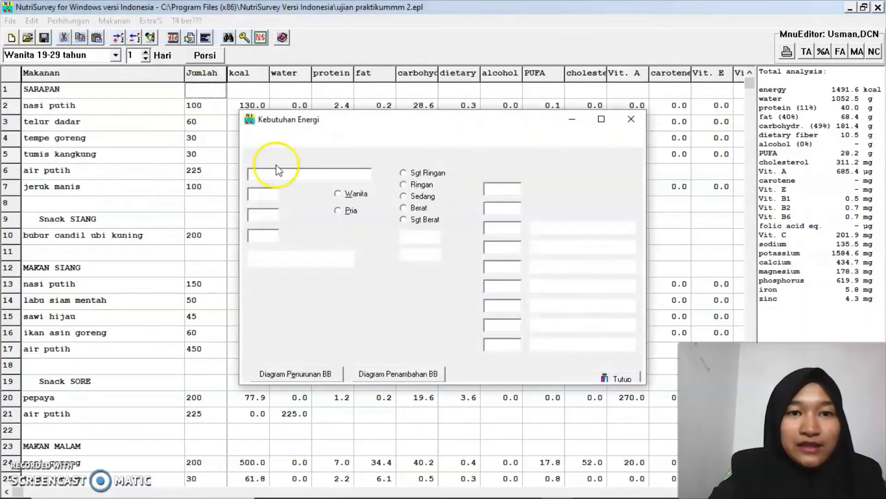
pyautogui.click(301, 174)
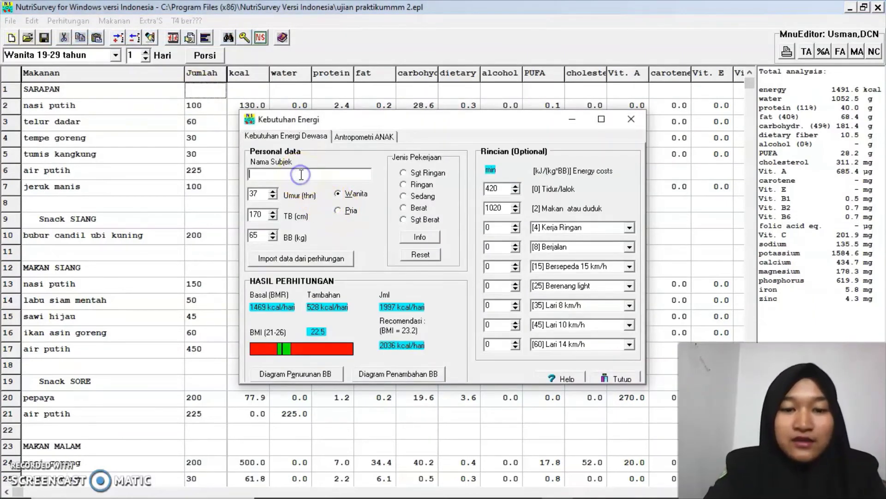
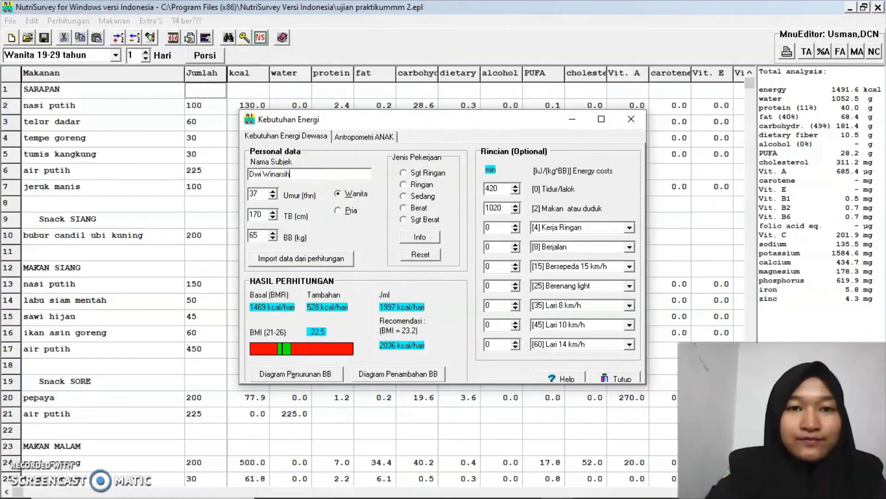
pyautogui.doubleClick(259, 194)
pyautogui.press('BackSpace')
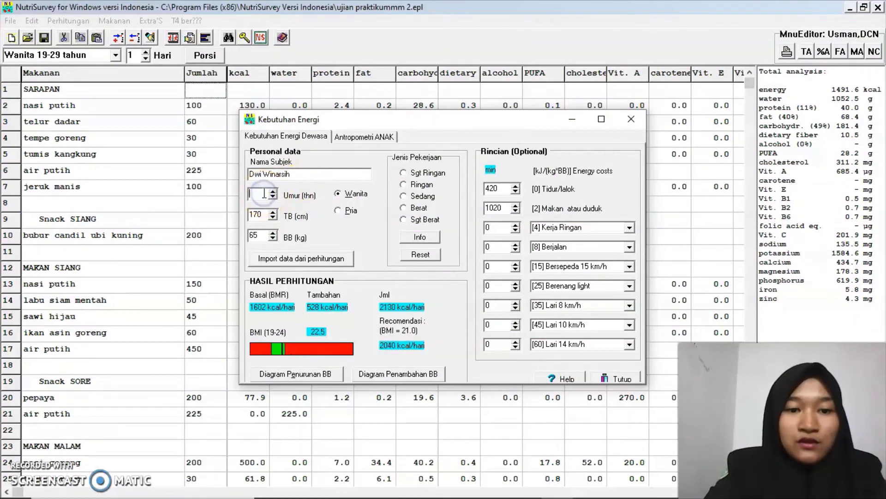
pyautogui.write('20')
# Enter height 160 cm, weight 55 kg and moderate work for 2275 kcal/day, then close the calculator
pyautogui.click(261, 215)
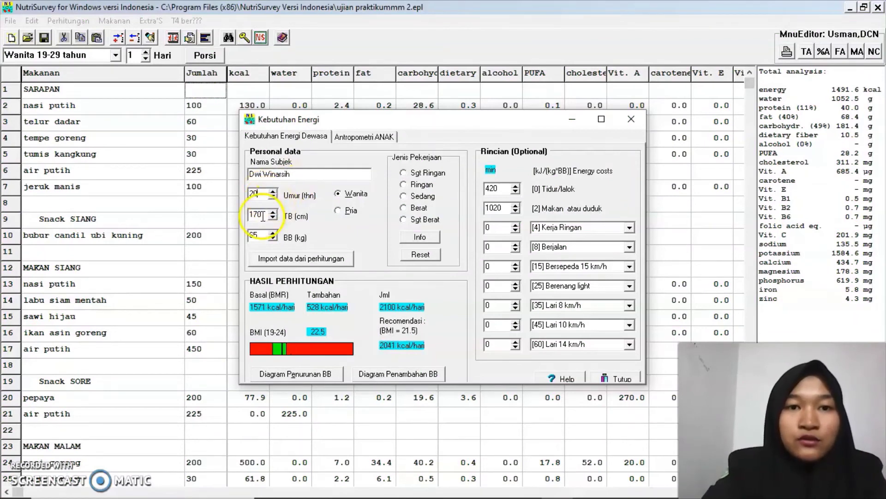
pyautogui.doubleClick(263, 216)
pyautogui.write('1')
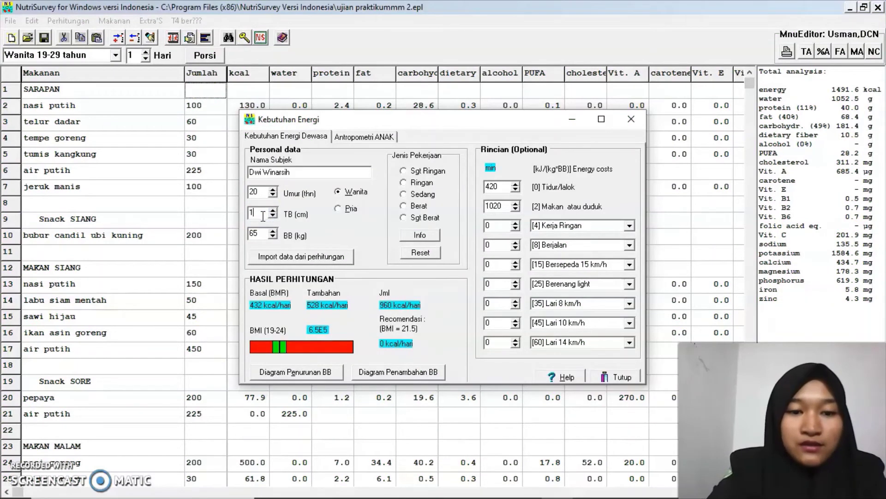
pyautogui.write('60')
pyautogui.click(261, 233)
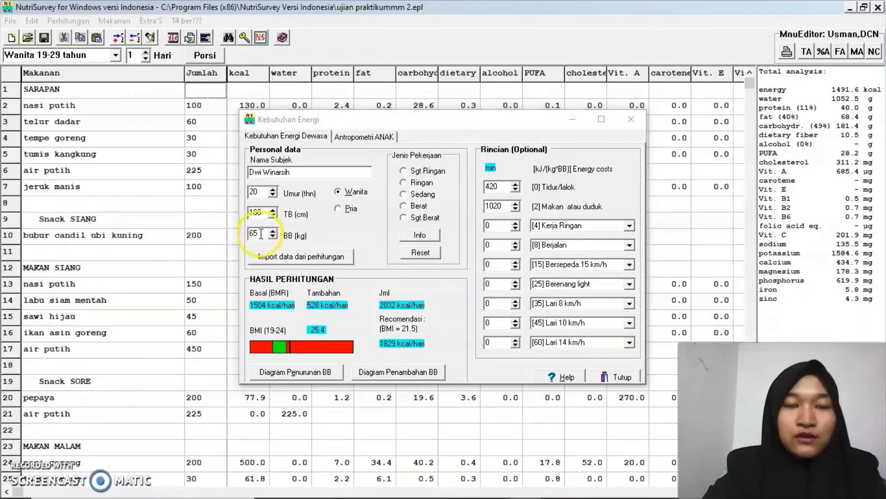
pyautogui.doubleClick(261, 233)
pyautogui.write('55')
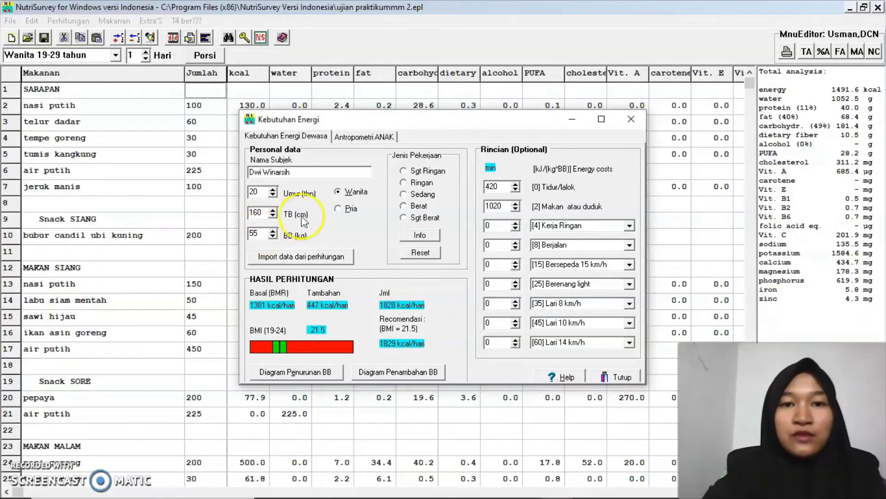
pyautogui.click(404, 194)
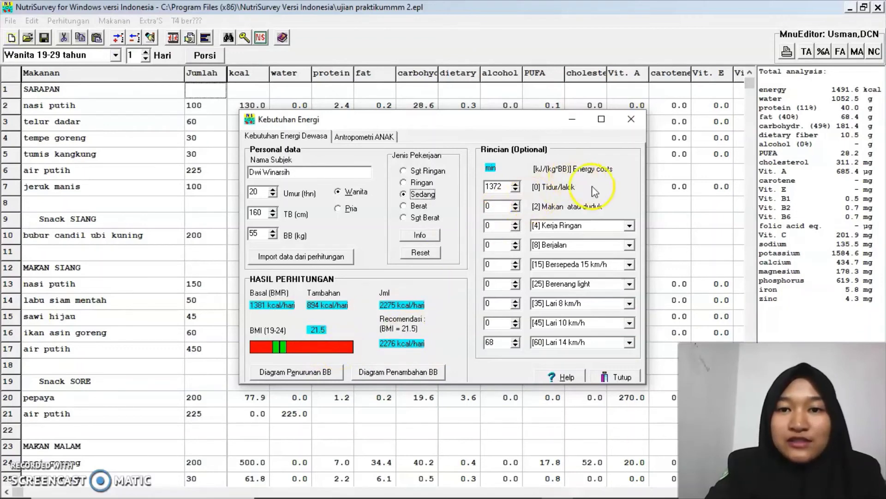
pyautogui.click(634, 121)
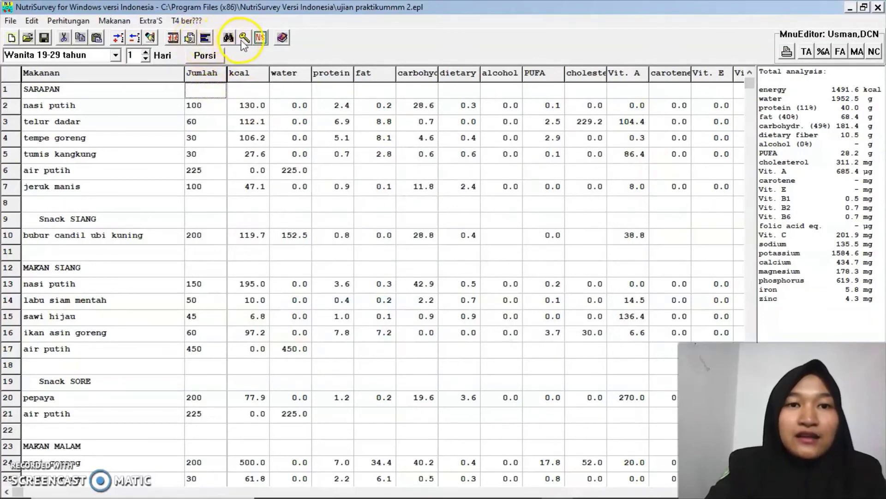
pyautogui.click(174, 37)
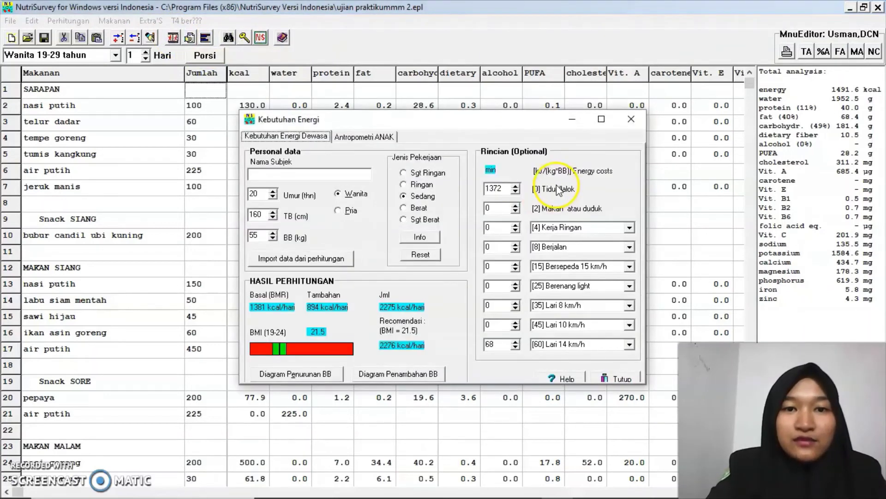
pyautogui.click(631, 120)
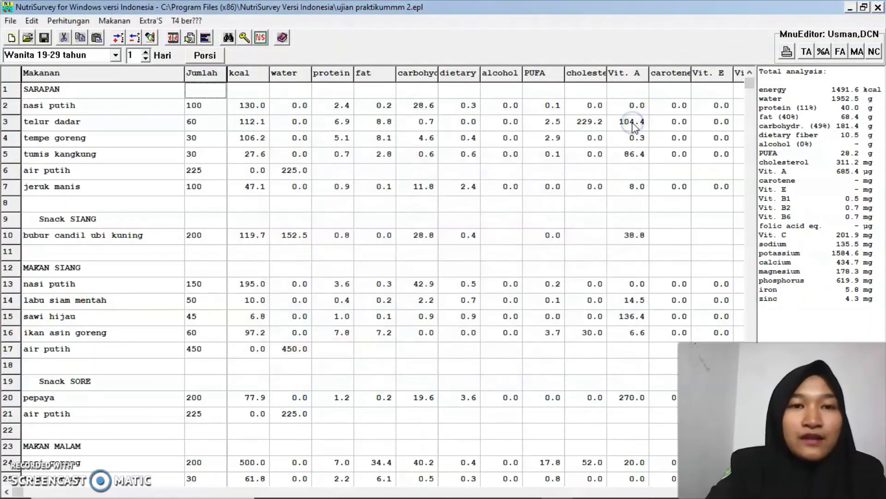
pyautogui.click(206, 39)
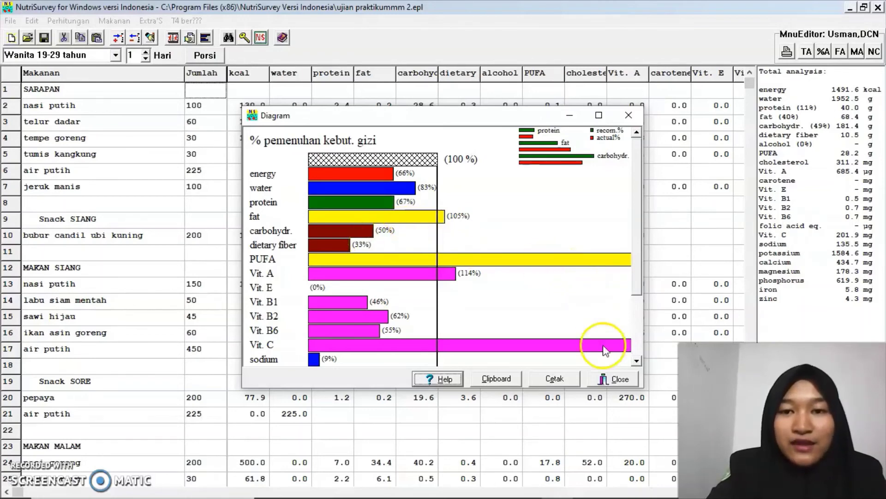
pyautogui.click(629, 114)
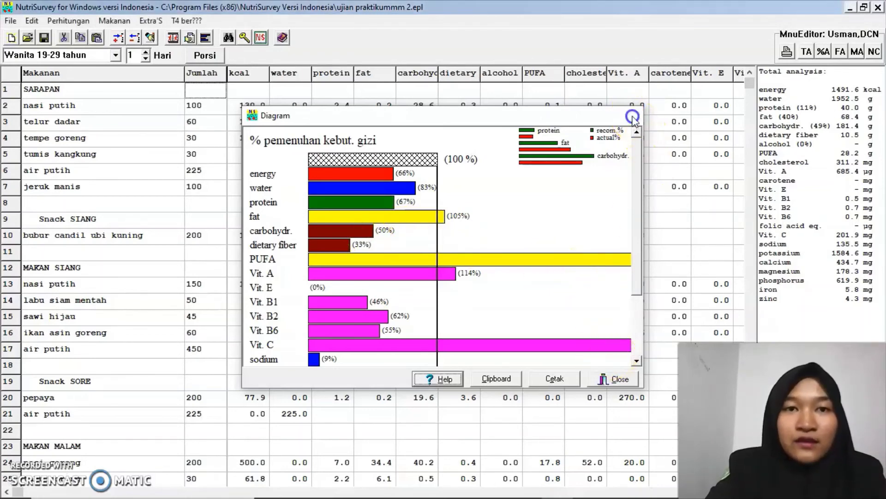
# Generate the HASIL PERHITUNGAN report and scroll through each meal's energy and carbohydrate
pyautogui.click(190, 39)
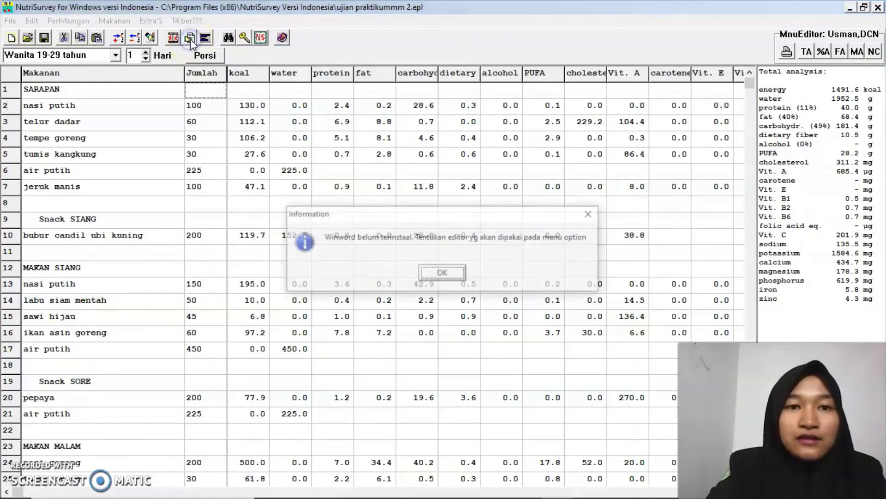
pyautogui.click(442, 273)
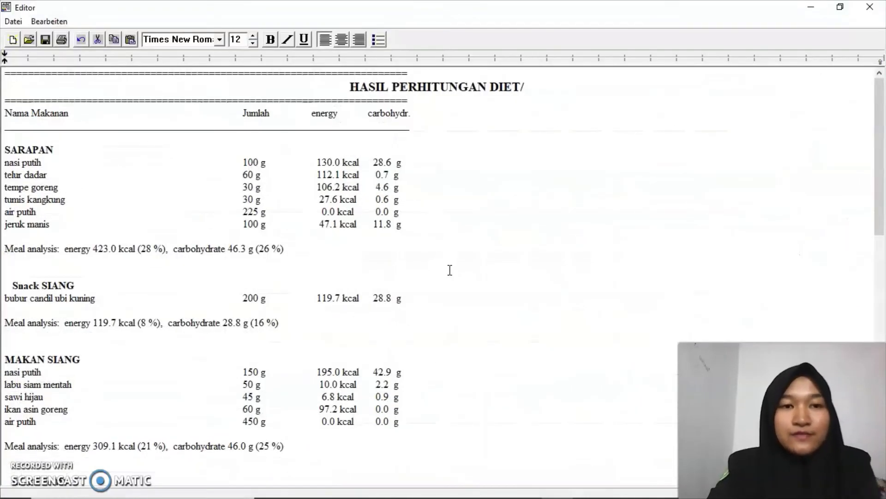
pyautogui.click(399, 234)
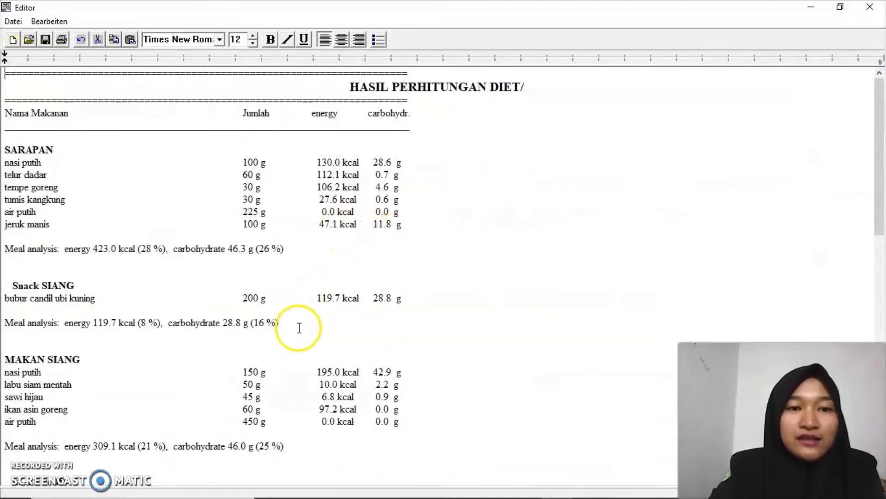
pyautogui.scroll(-10, 298, 329)
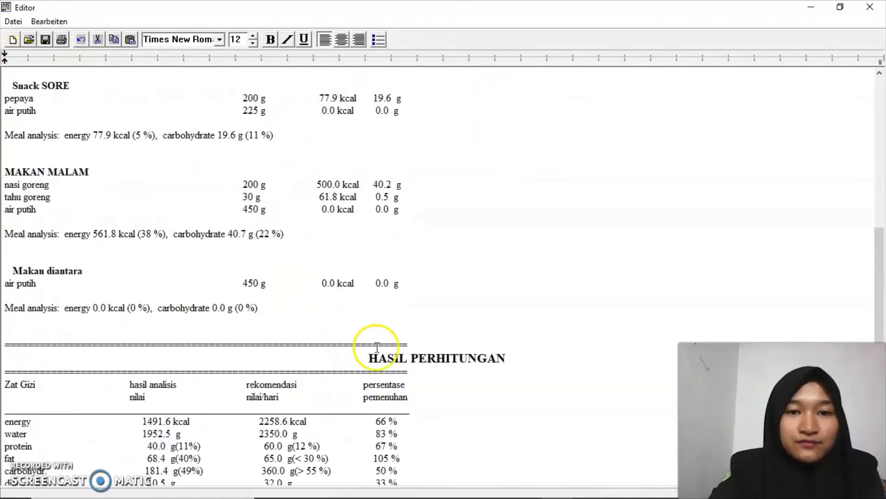
pyautogui.scroll(-6, 406, 392)
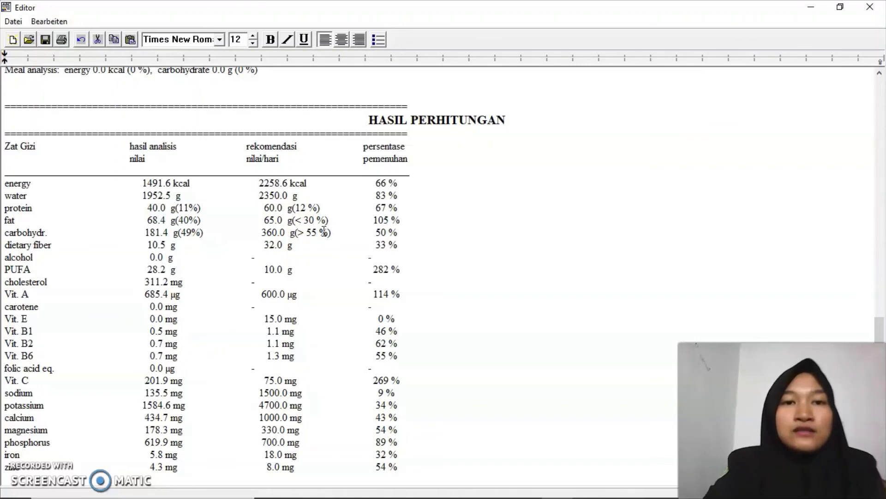
pyautogui.scroll(15, 324, 231)
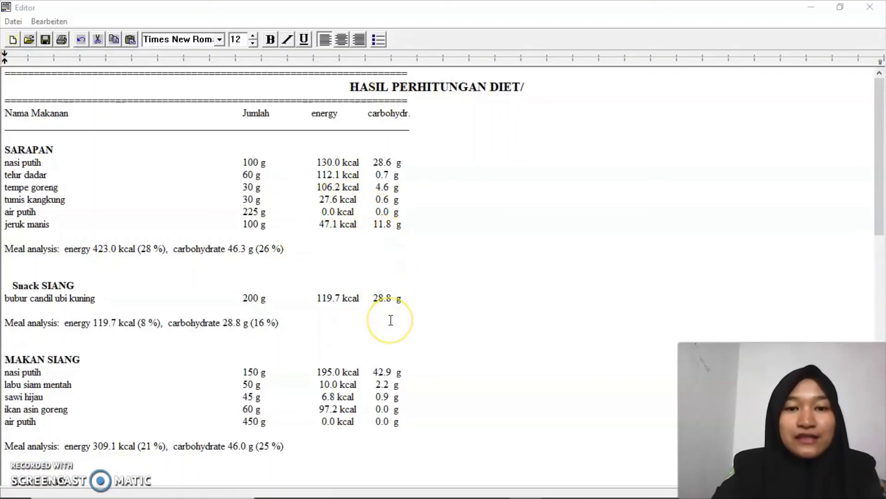
pyautogui.scroll(-5, 389, 318)
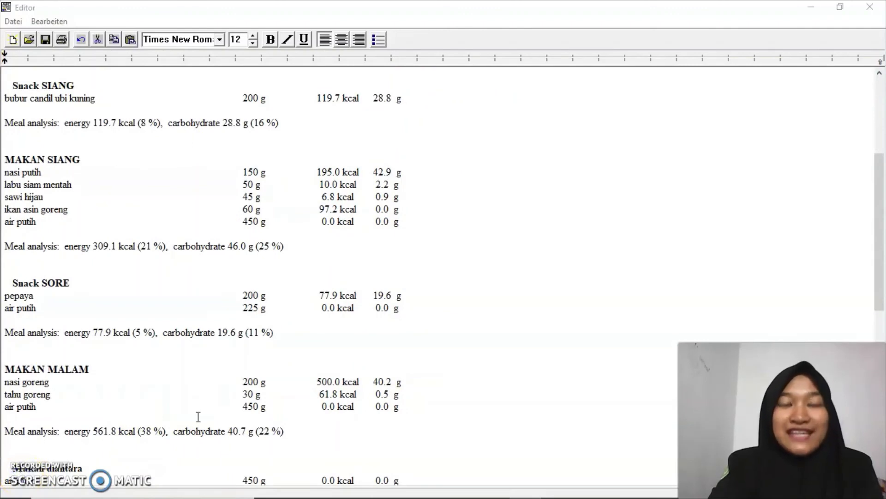